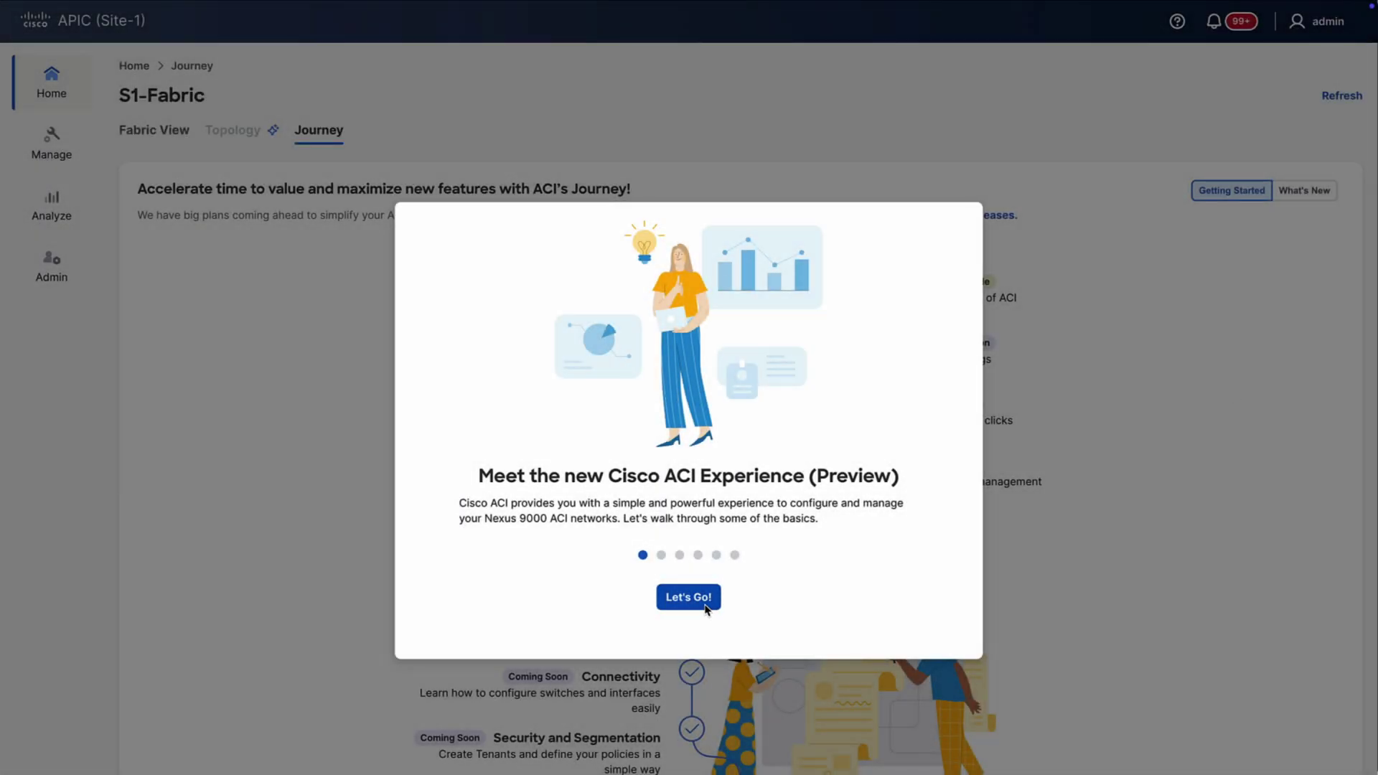
Dismiss the welcome tour and view details of the fabric's 40 endpoints in Fabric View.
{"action": "left_click", "coordinate": [706, 609]}
{"action": "left_click", "coordinate": [943, 636]}
{"action": "left_click", "coordinate": [428, 635]}
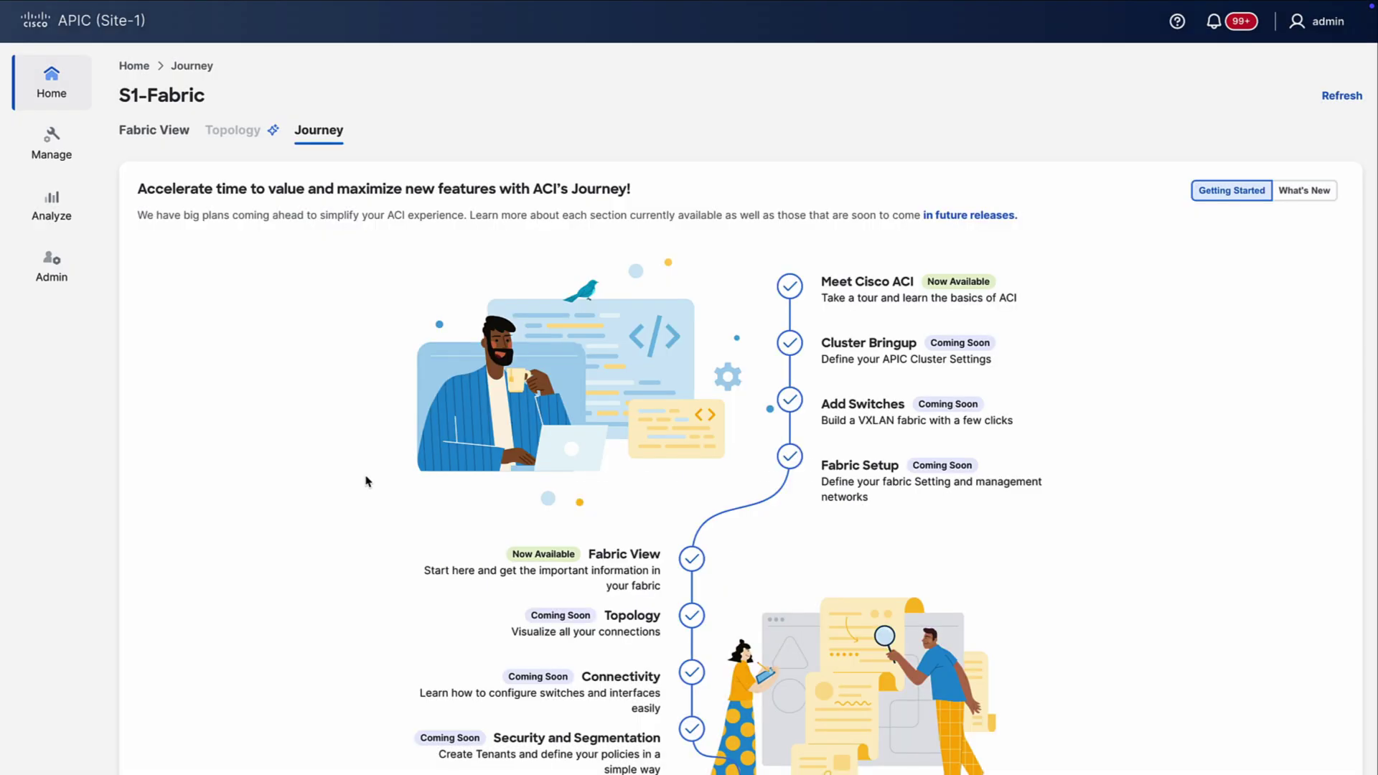
{"action": "left_click", "coordinate": [169, 137]}
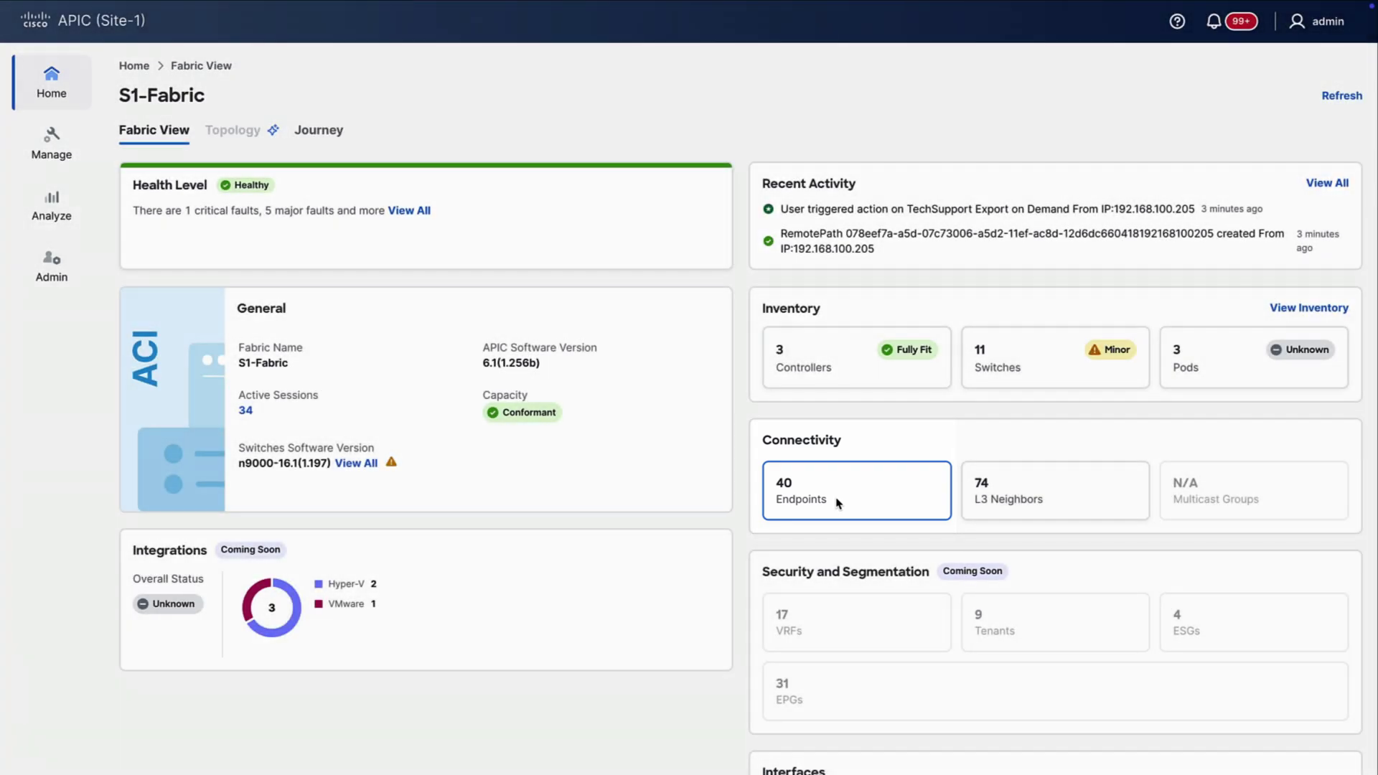
{"action": "left_click", "coordinate": [837, 504]}
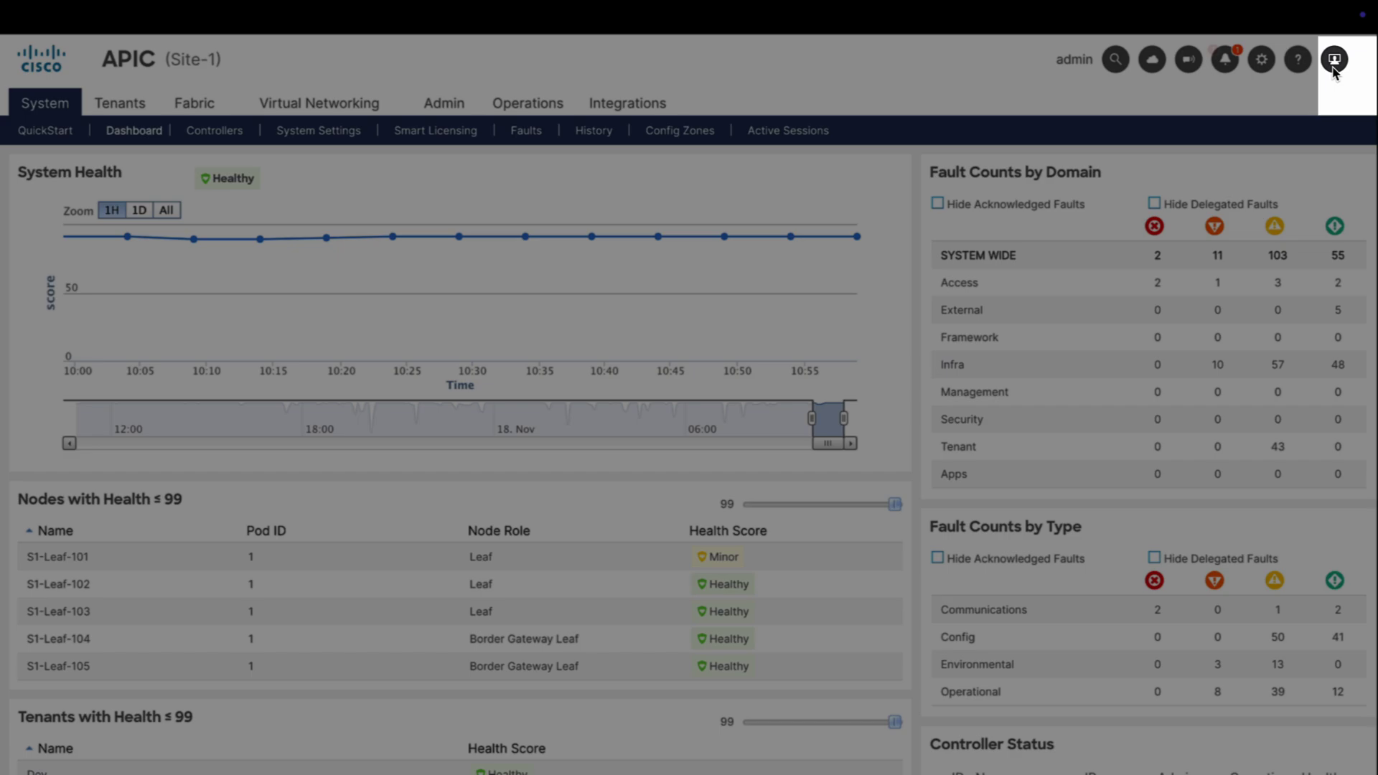
Switch to the new UI and step through the Overview, Manage, Analyze and Admin tour pages.
{"action": "left_click", "coordinate": [1335, 64]}
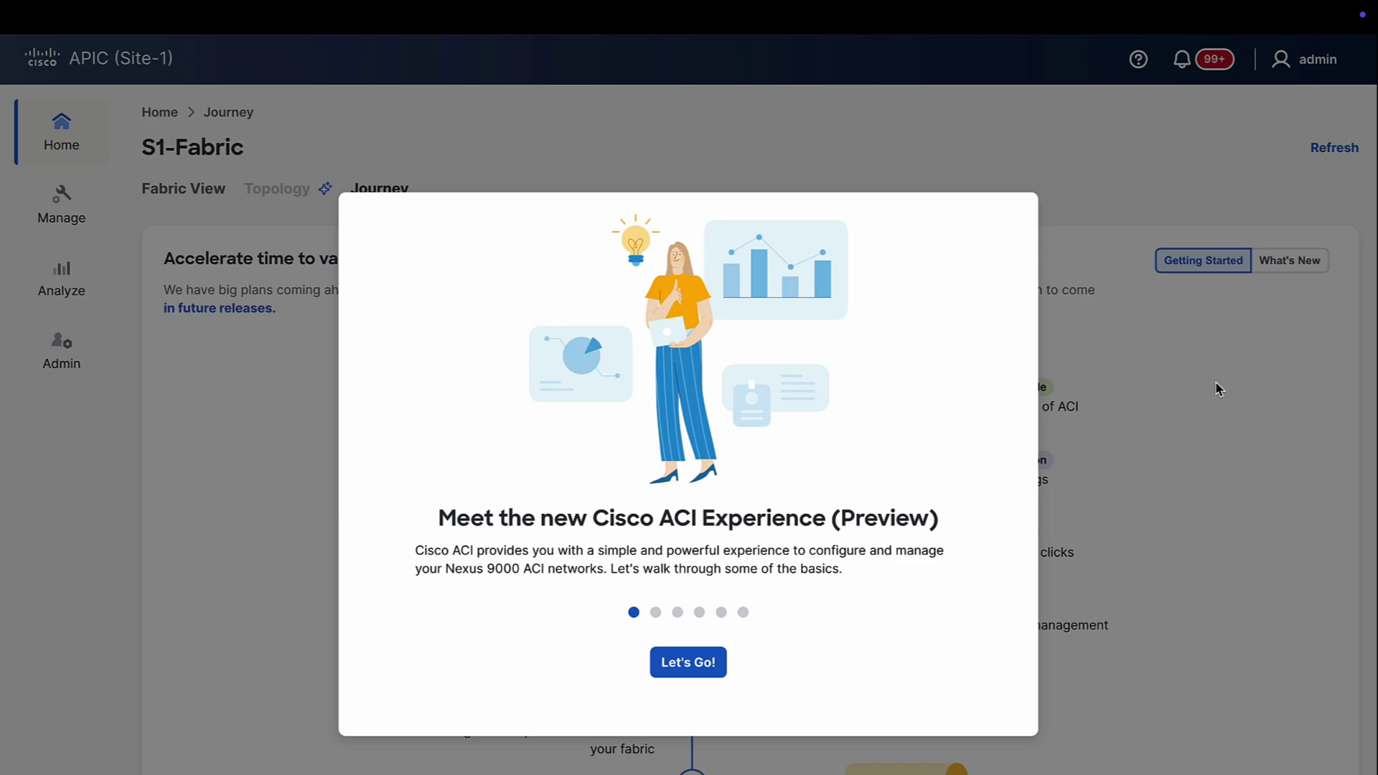
{"action": "left_click", "coordinate": [705, 668]}
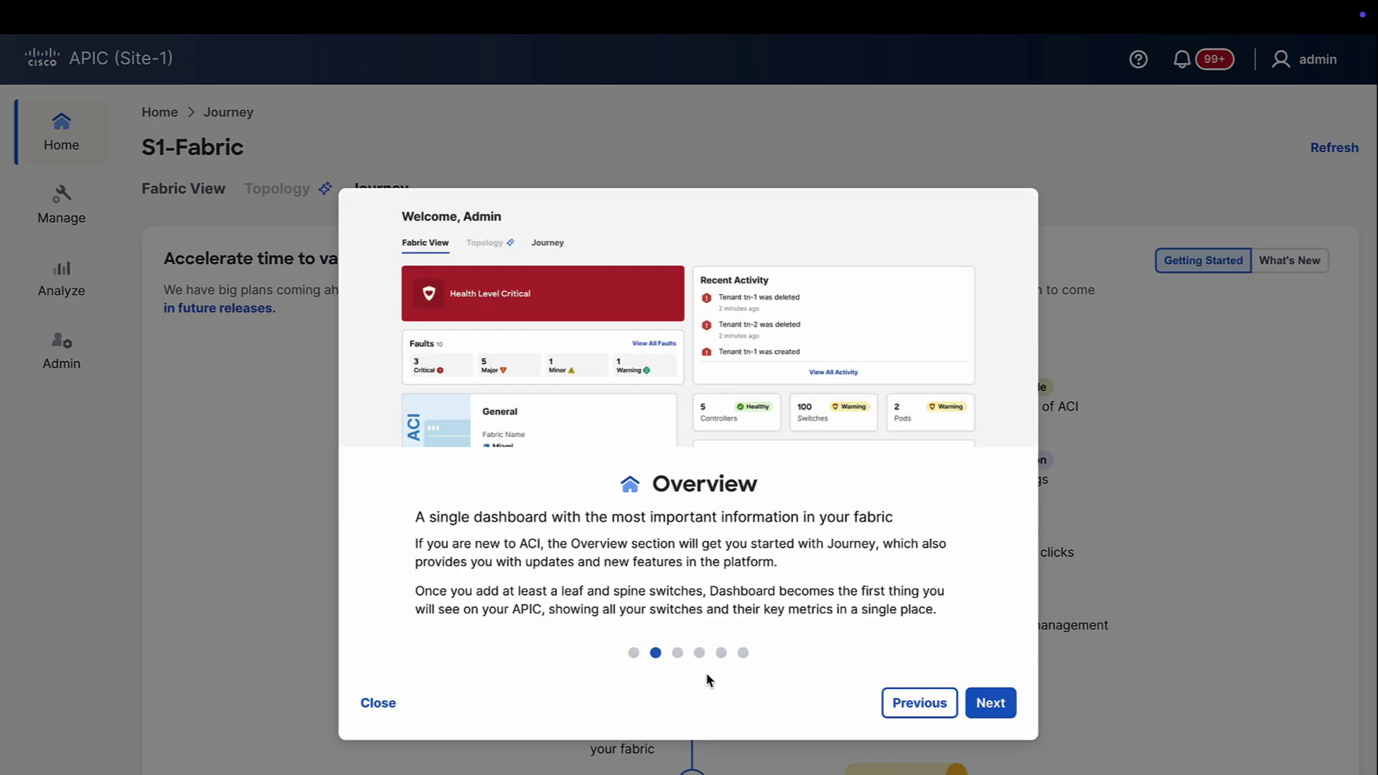
{"action": "left_click", "coordinate": [1005, 710]}
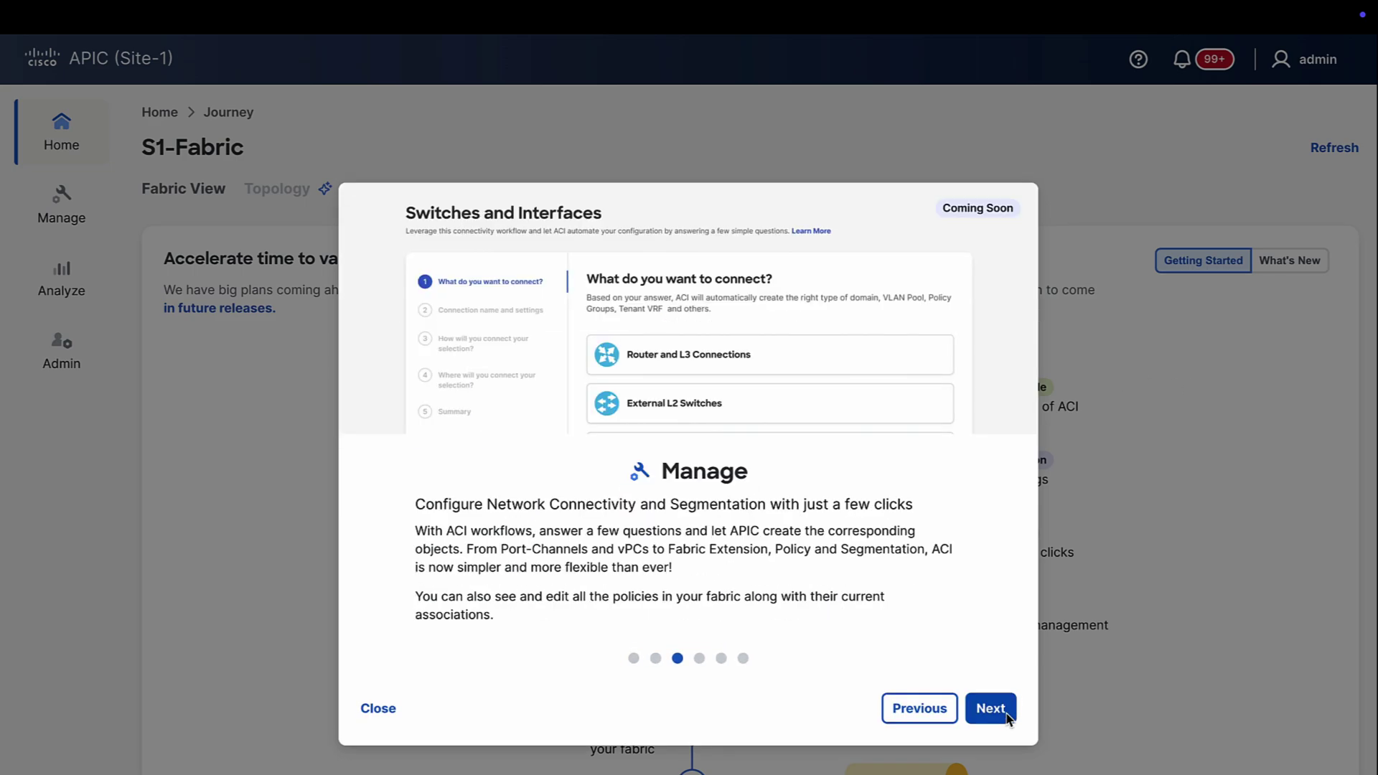
{"action": "left_click", "coordinate": [1005, 711]}
{"action": "left_click", "coordinate": [1005, 717]}
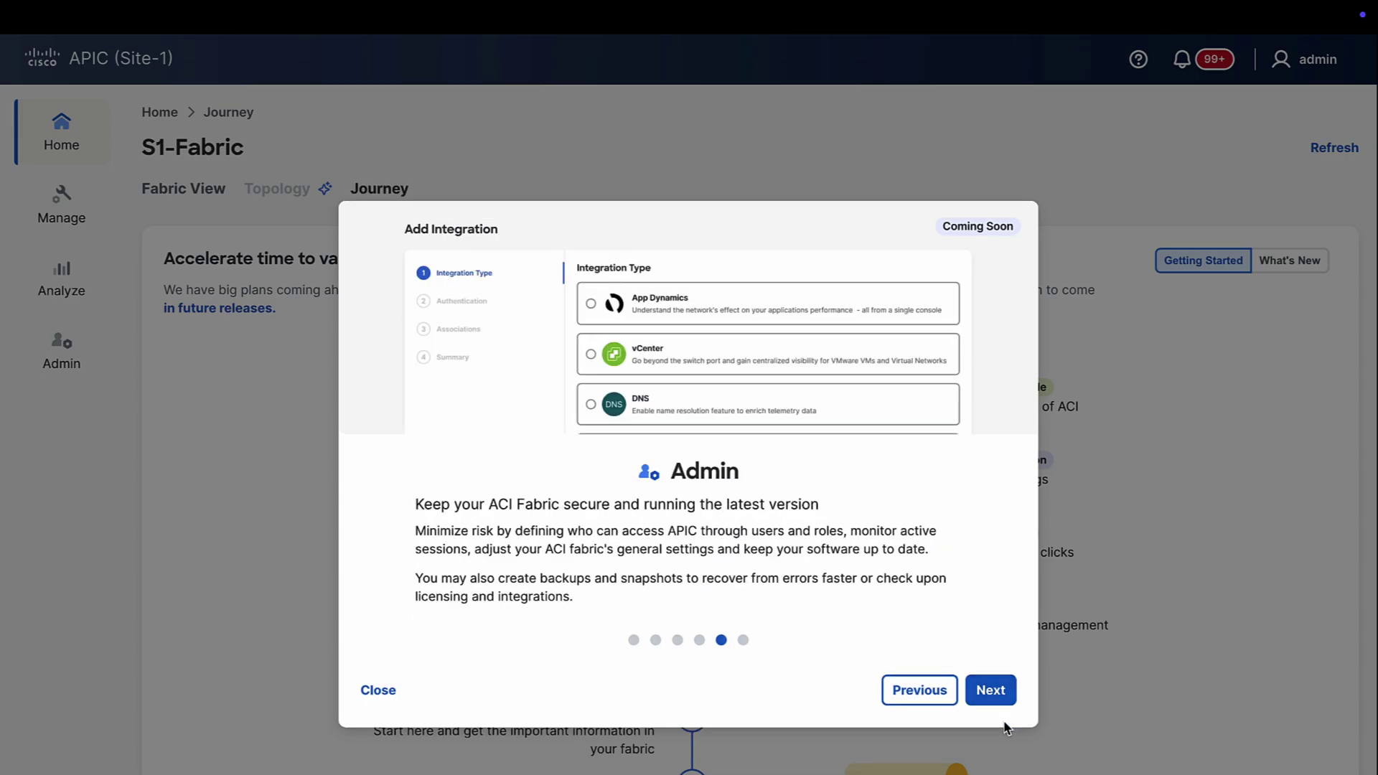
{"action": "left_click", "coordinate": [998, 696]}
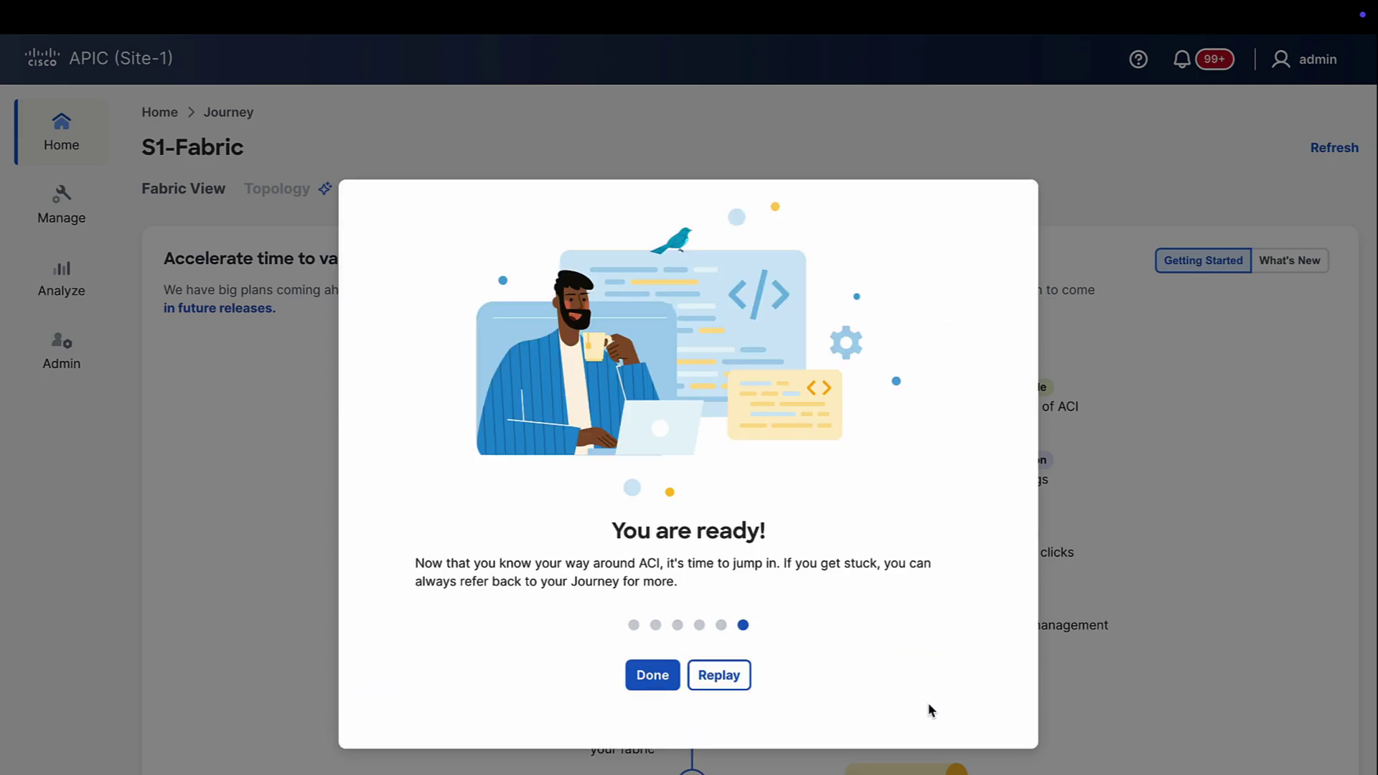
Finish the tour and open the 'in future releases' roadmap from the Journey page.
{"action": "left_click", "coordinate": [650, 672]}
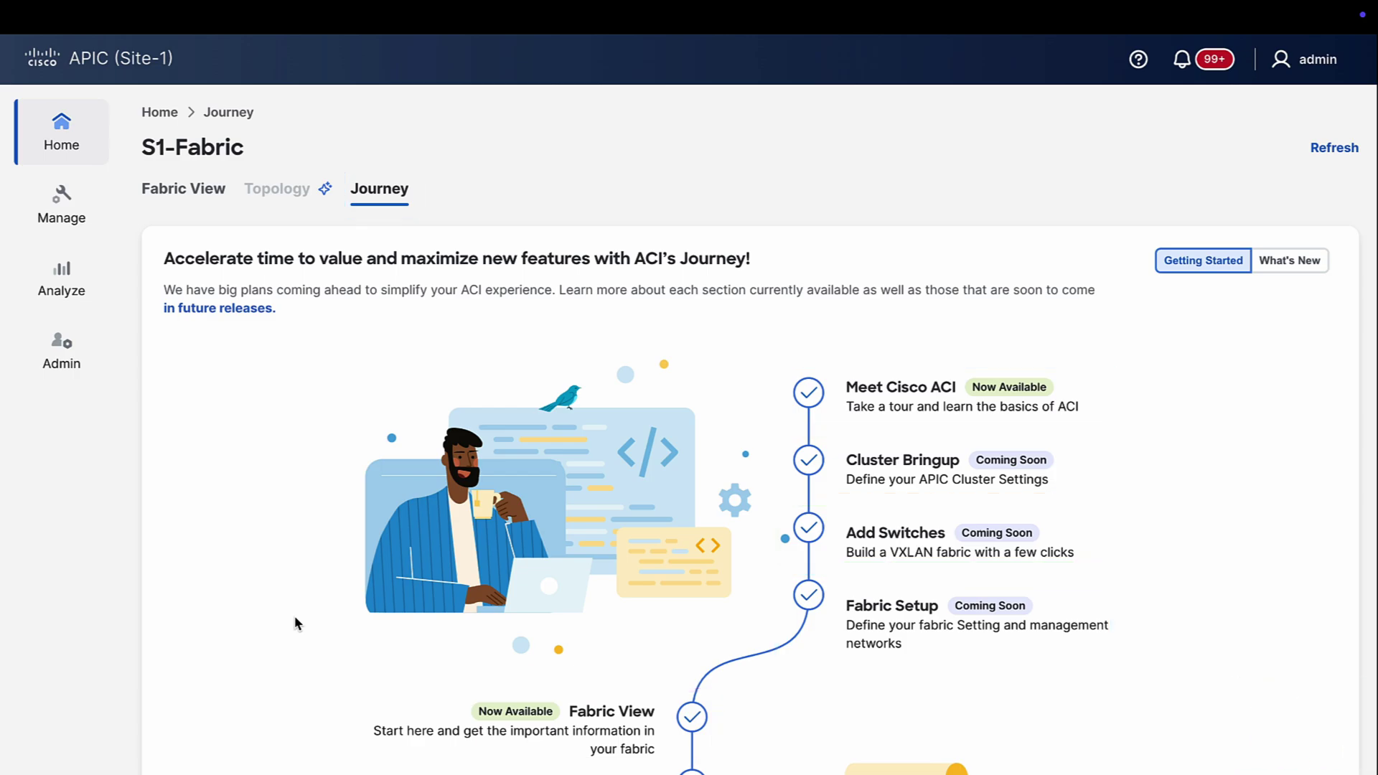
{"action": "left_click", "coordinate": [230, 310]}
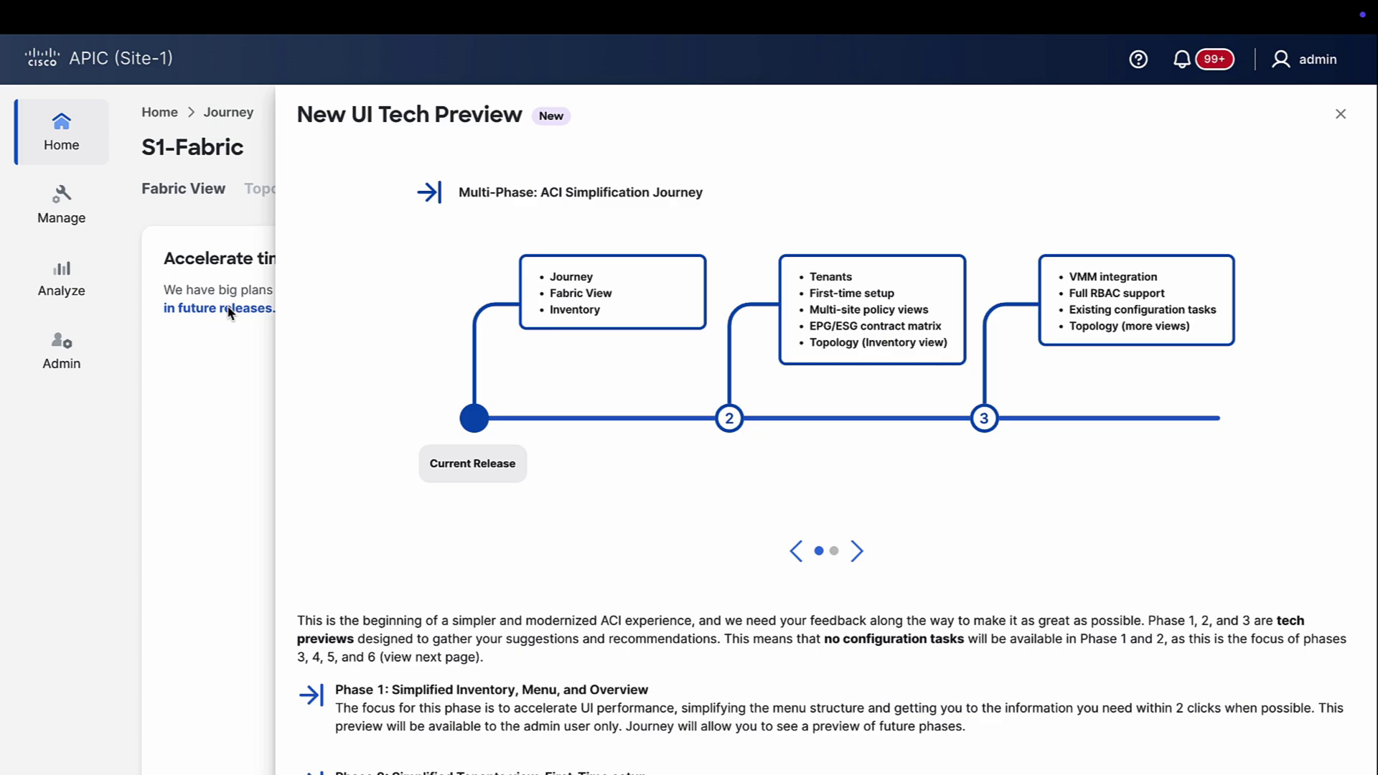
Close the roadmap and view the Cluster Bringup preview's Cluster Details and Controller Registration images.
{"action": "left_click", "coordinate": [1340, 114]}
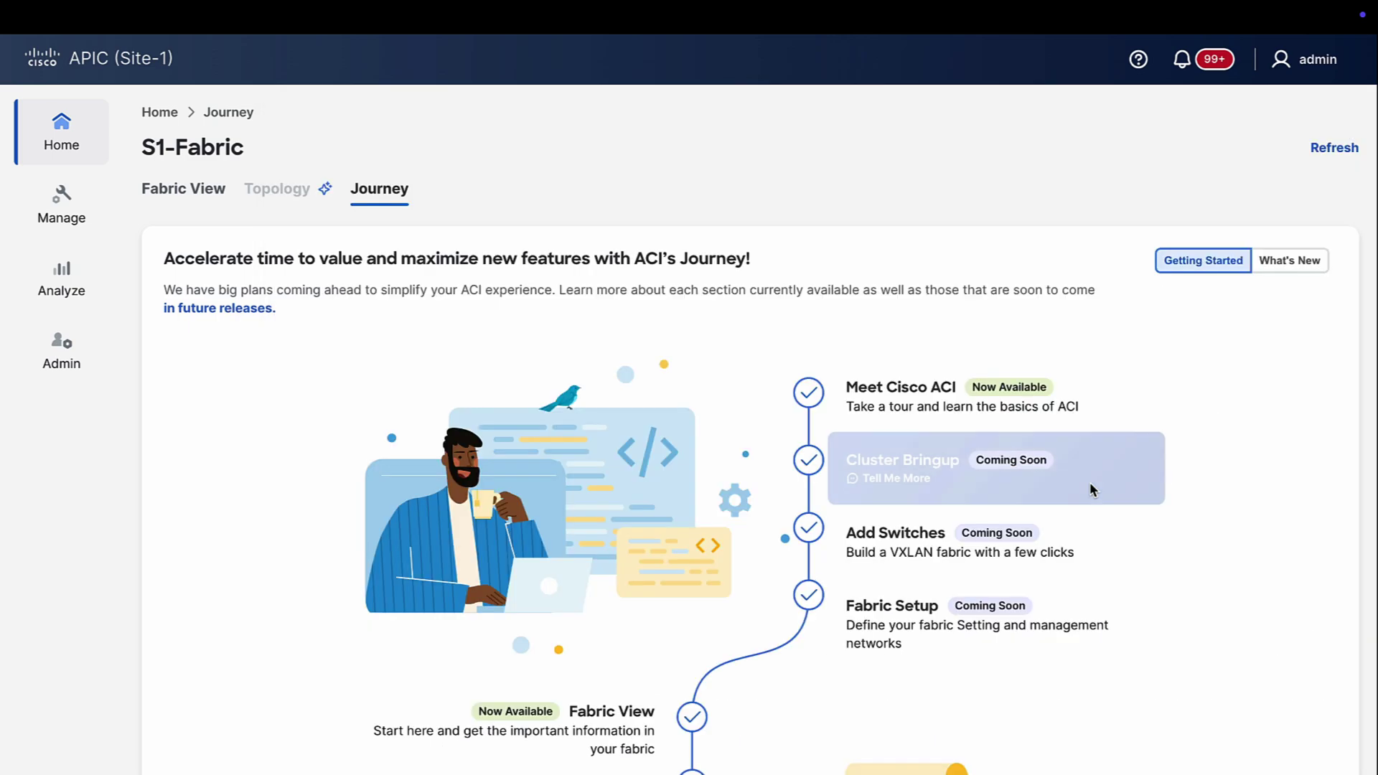
{"action": "left_click", "coordinate": [917, 483]}
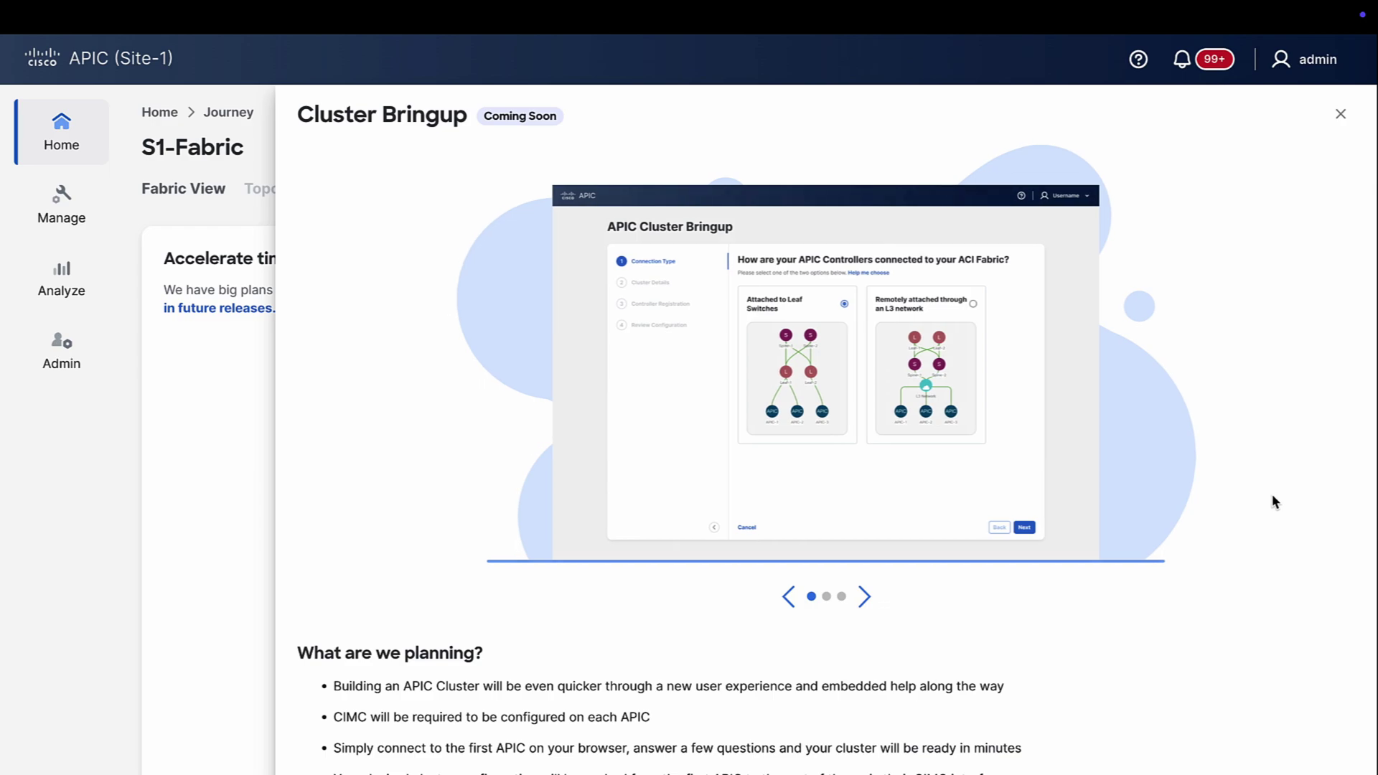
{"action": "left_click", "coordinate": [865, 598]}
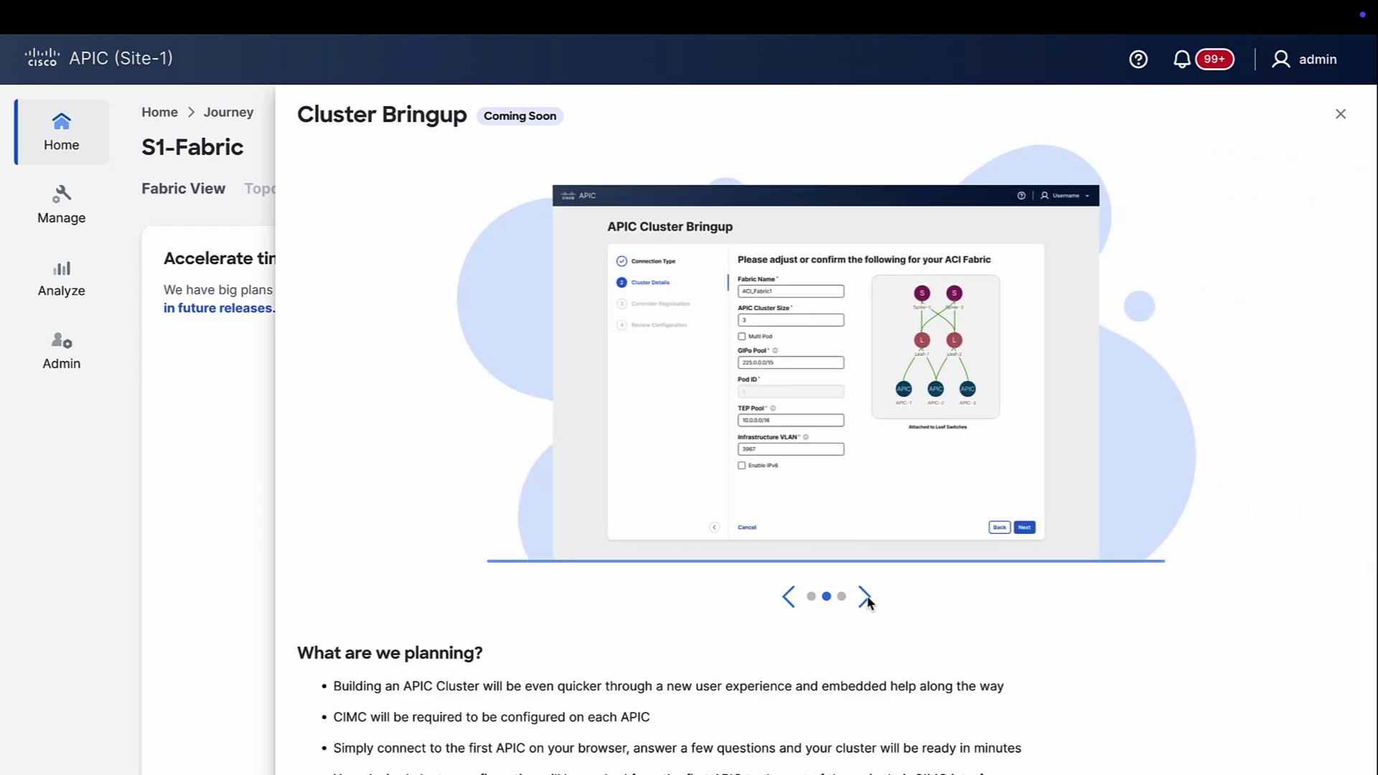
{"action": "left_click", "coordinate": [866, 598]}
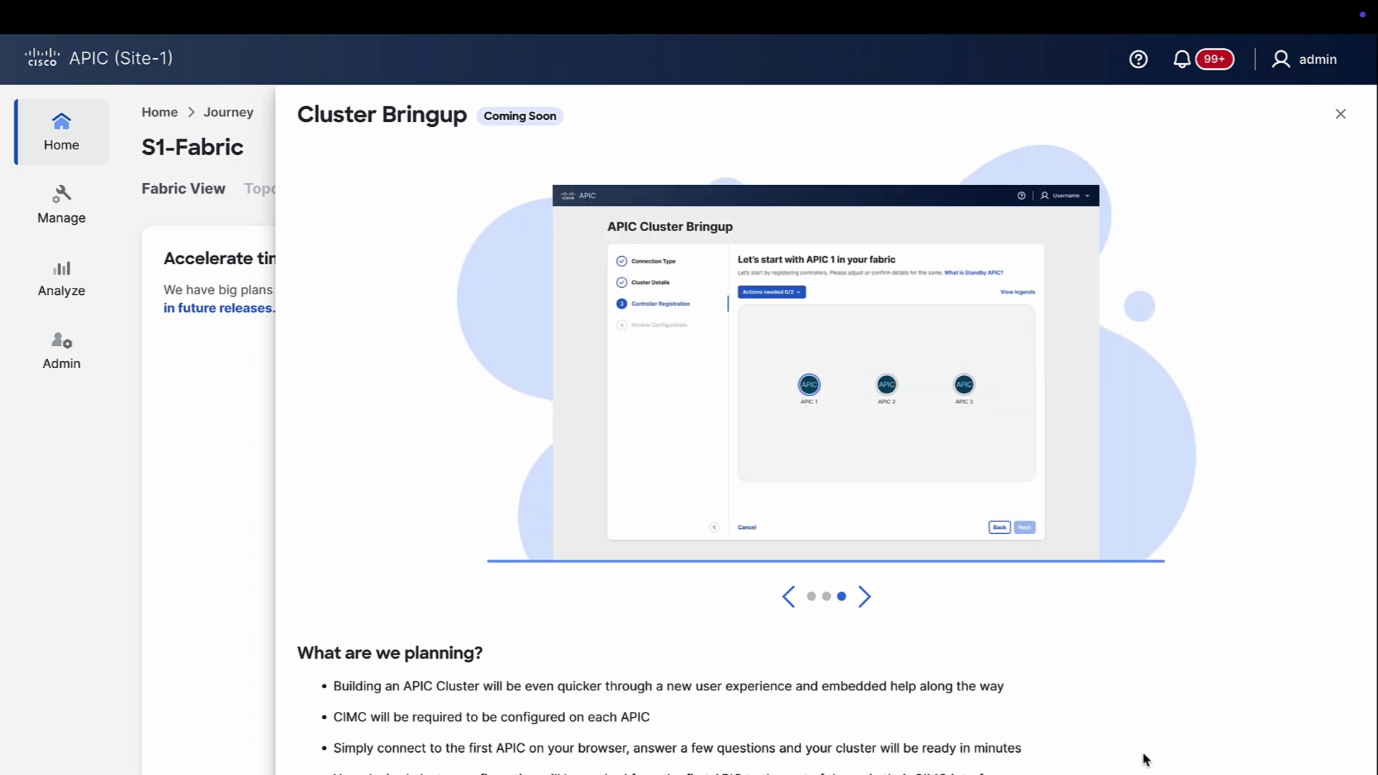
{"action": "left_click", "coordinate": [1339, 113]}
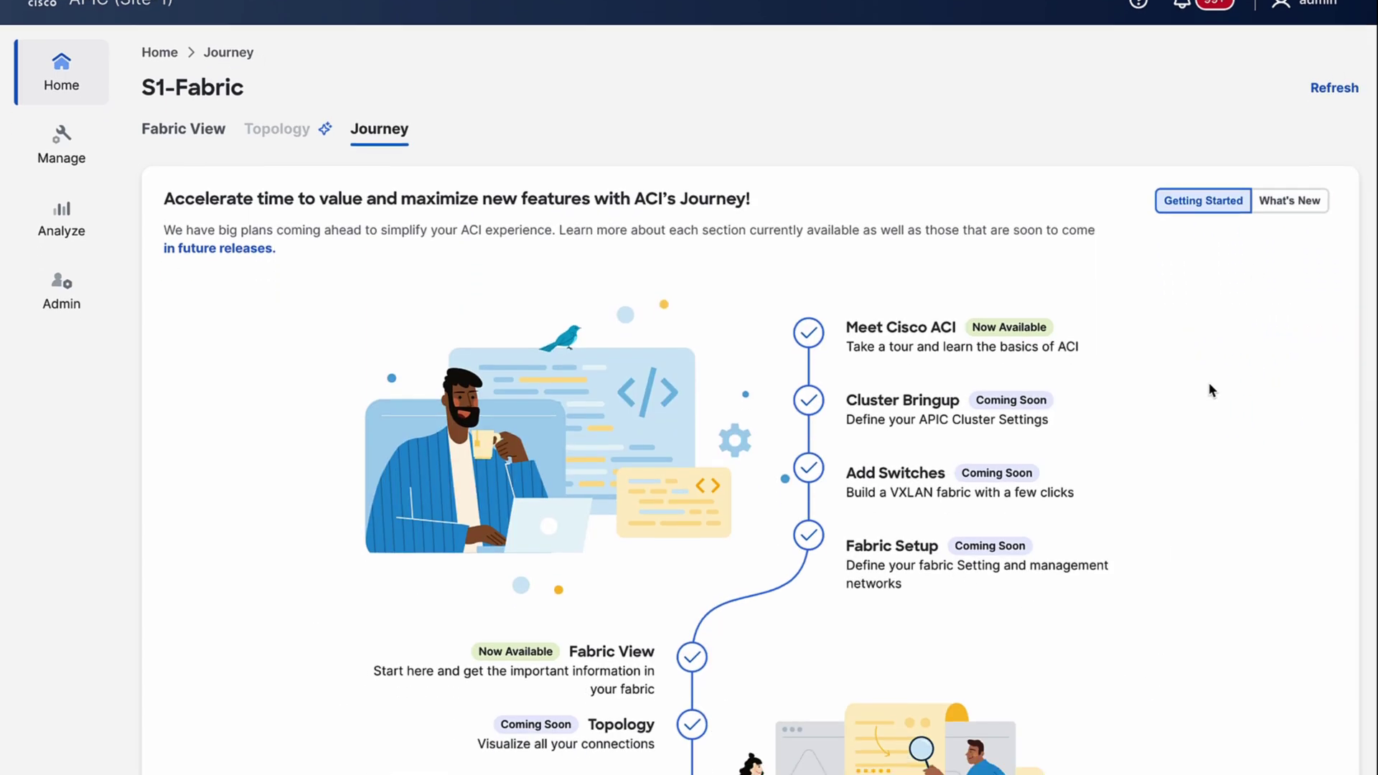
Preview the upcoming Topology view and the Connectivity router settings and connection type slides.
{"action": "left_click", "coordinate": [612, 722]}
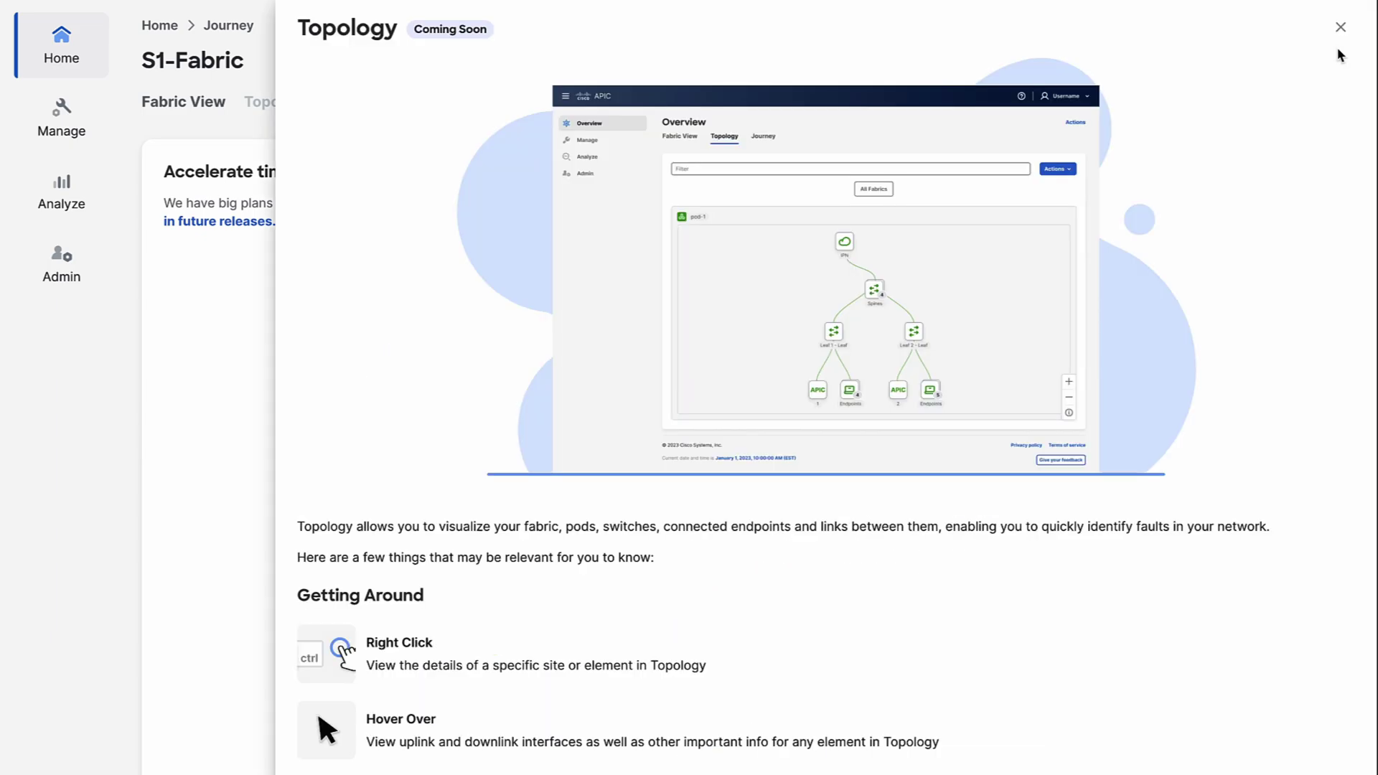
{"action": "left_click", "coordinate": [1339, 27]}
{"action": "scroll", "coordinate": [1218, 587], "scroll_direction": "down", "scroll_amount": 2}
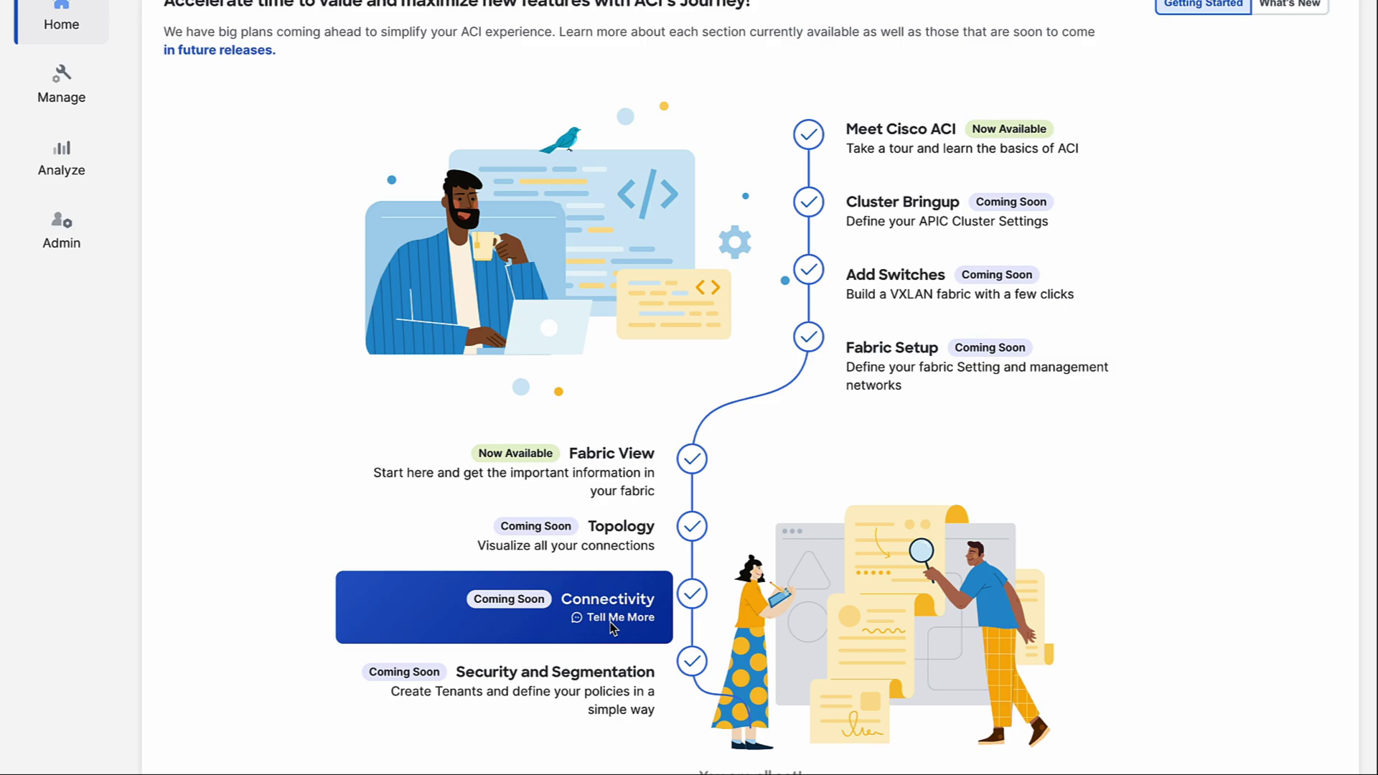
{"action": "left_click", "coordinate": [612, 619]}
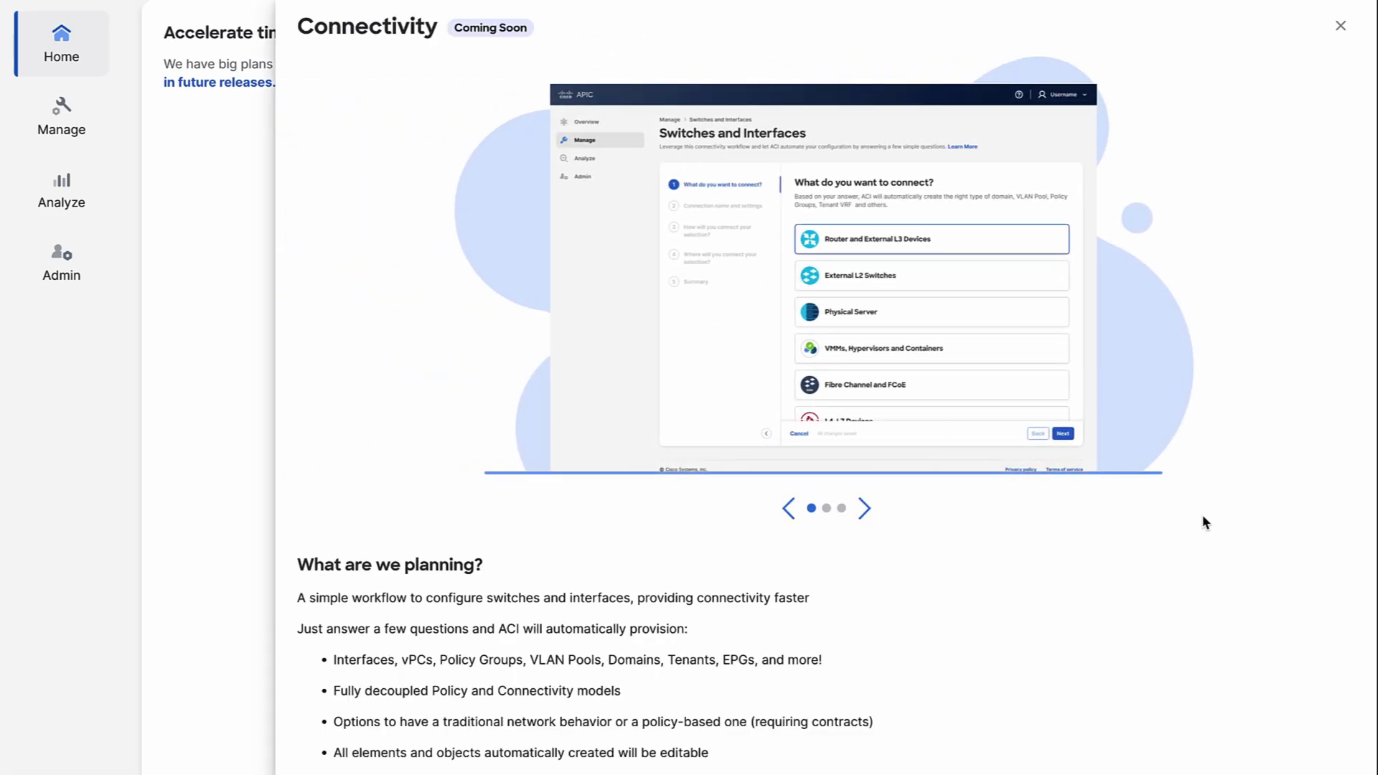
{"action": "left_click", "coordinate": [865, 509]}
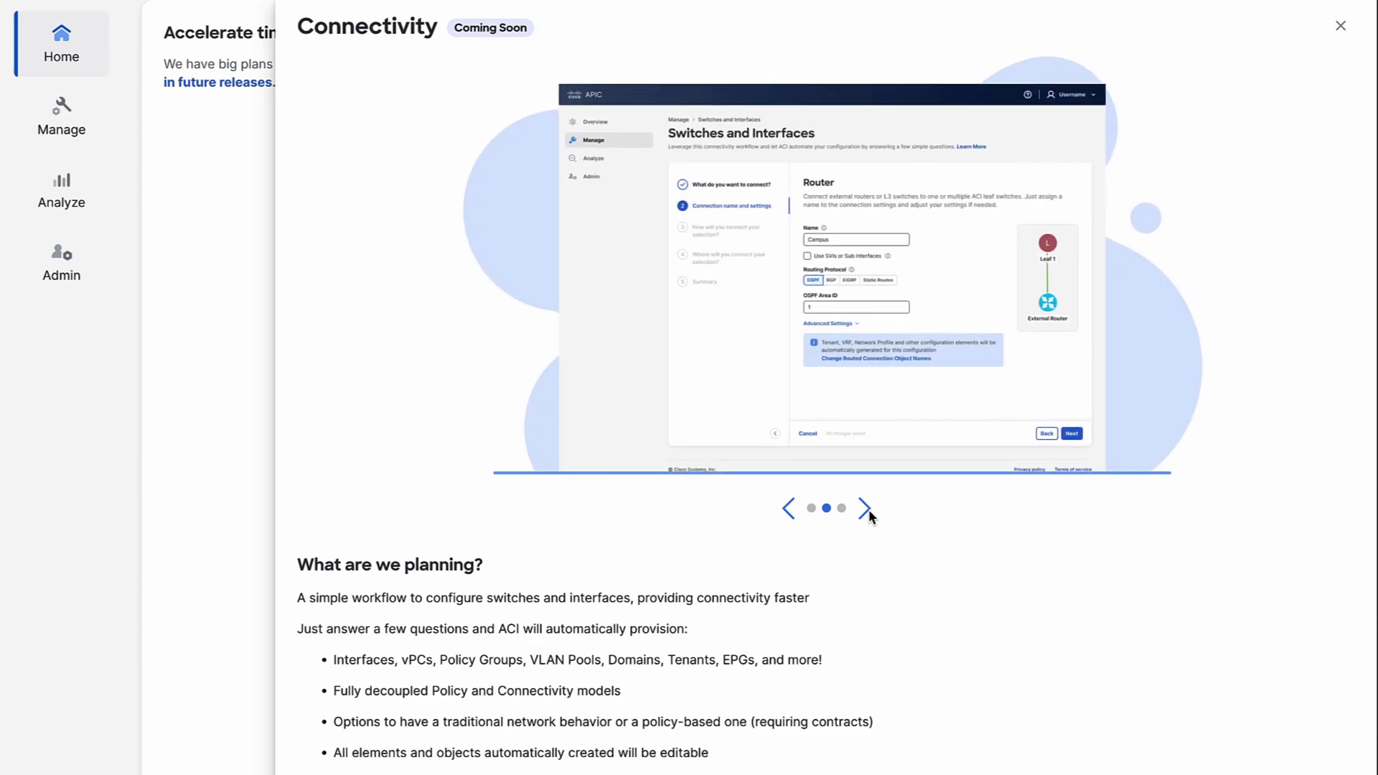
{"action": "left_click", "coordinate": [865, 509]}
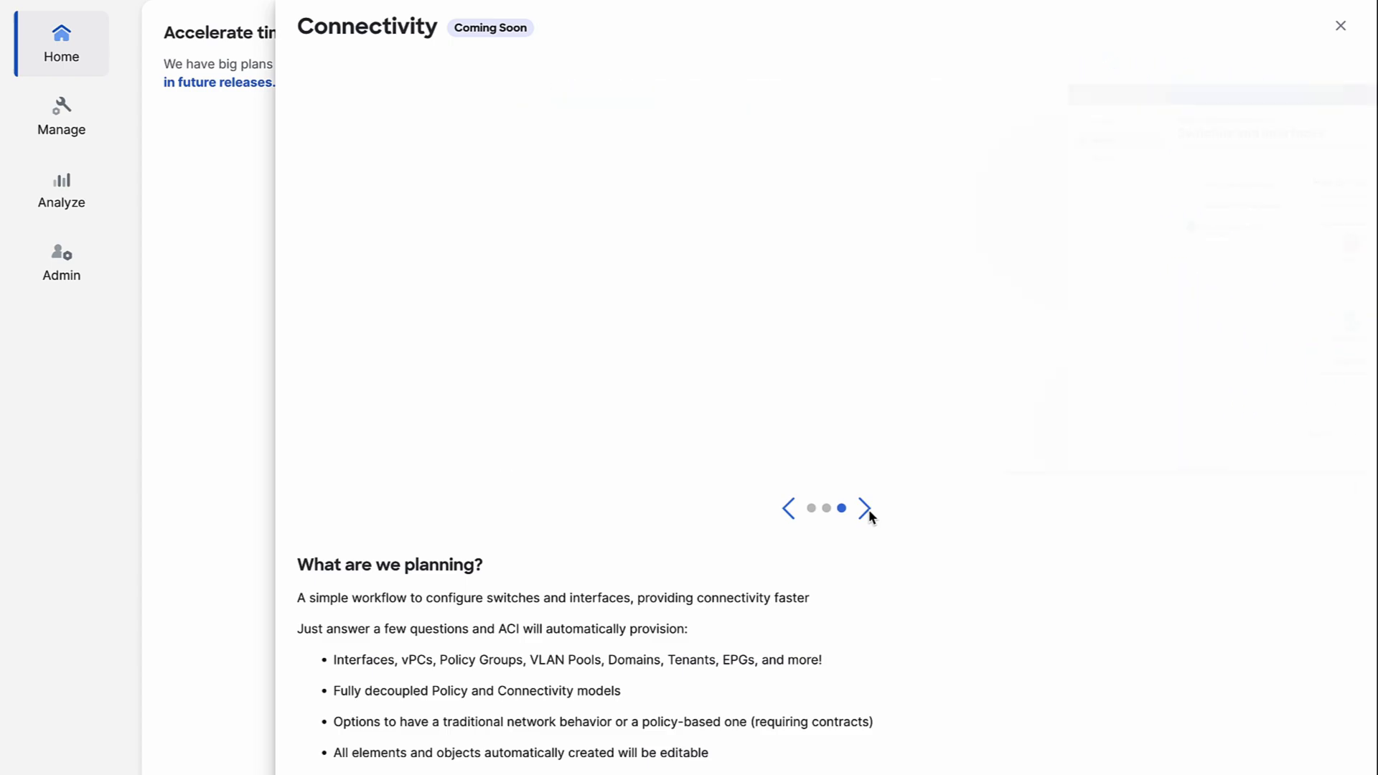
{"action": "left_click", "coordinate": [1341, 27]}
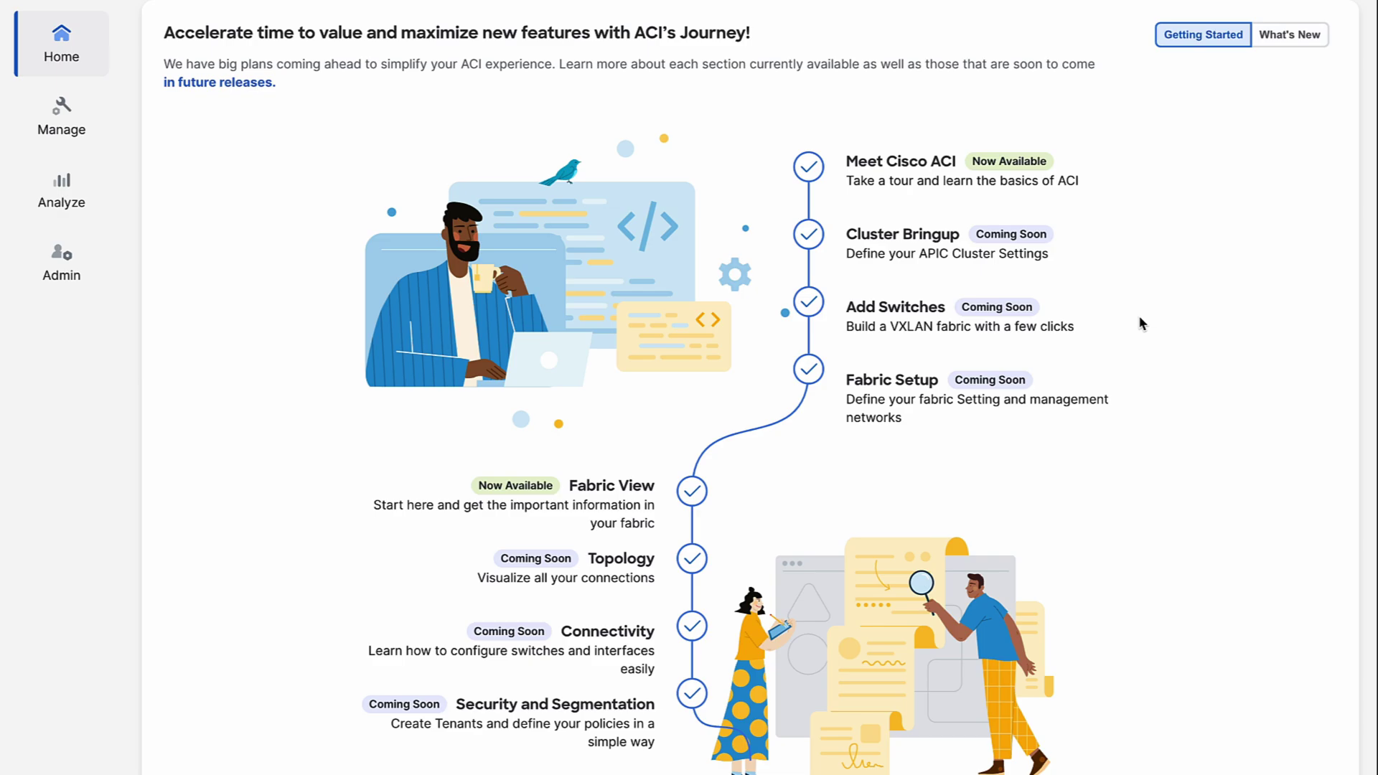
Browse the Security and Segmentation slides up to the security group summary matrix, then close them.
{"action": "left_click", "coordinate": [628, 723]}
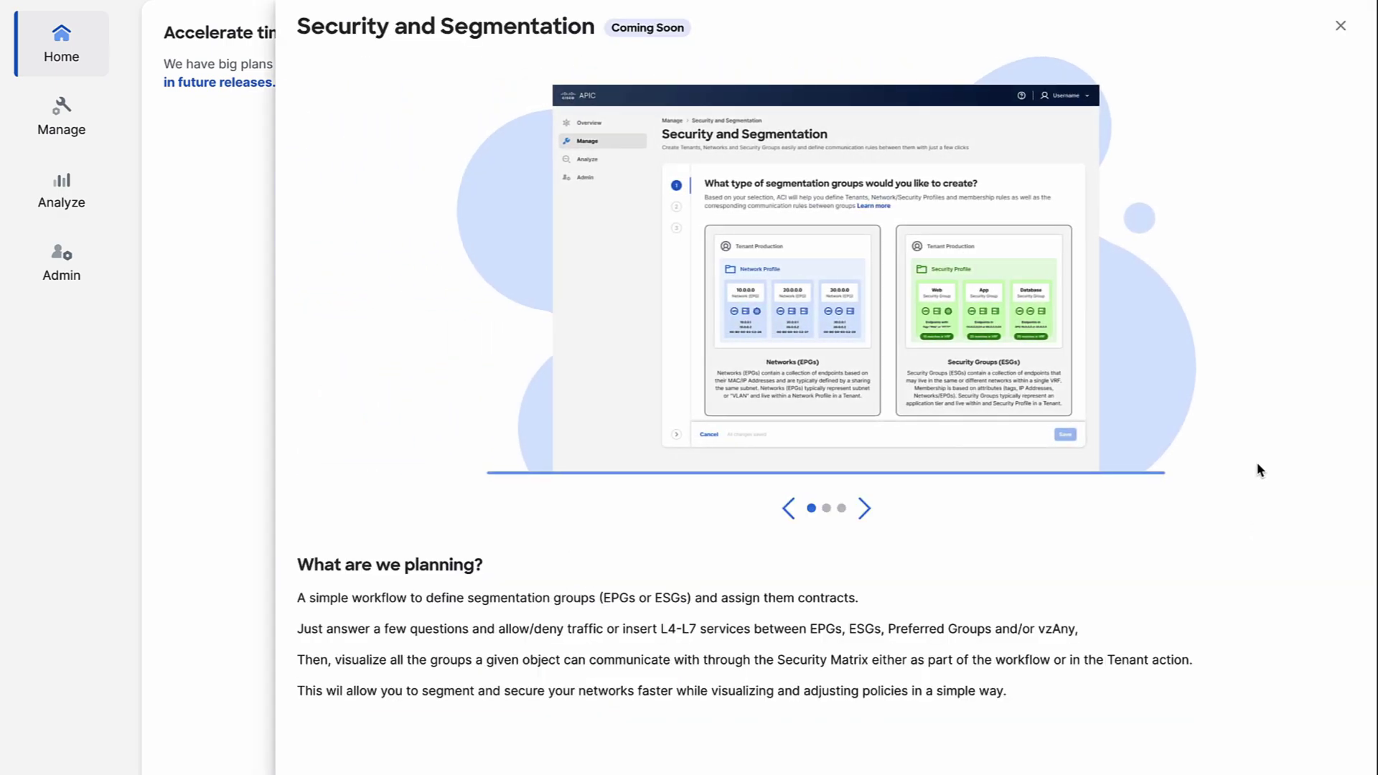
{"action": "left_click", "coordinate": [865, 510]}
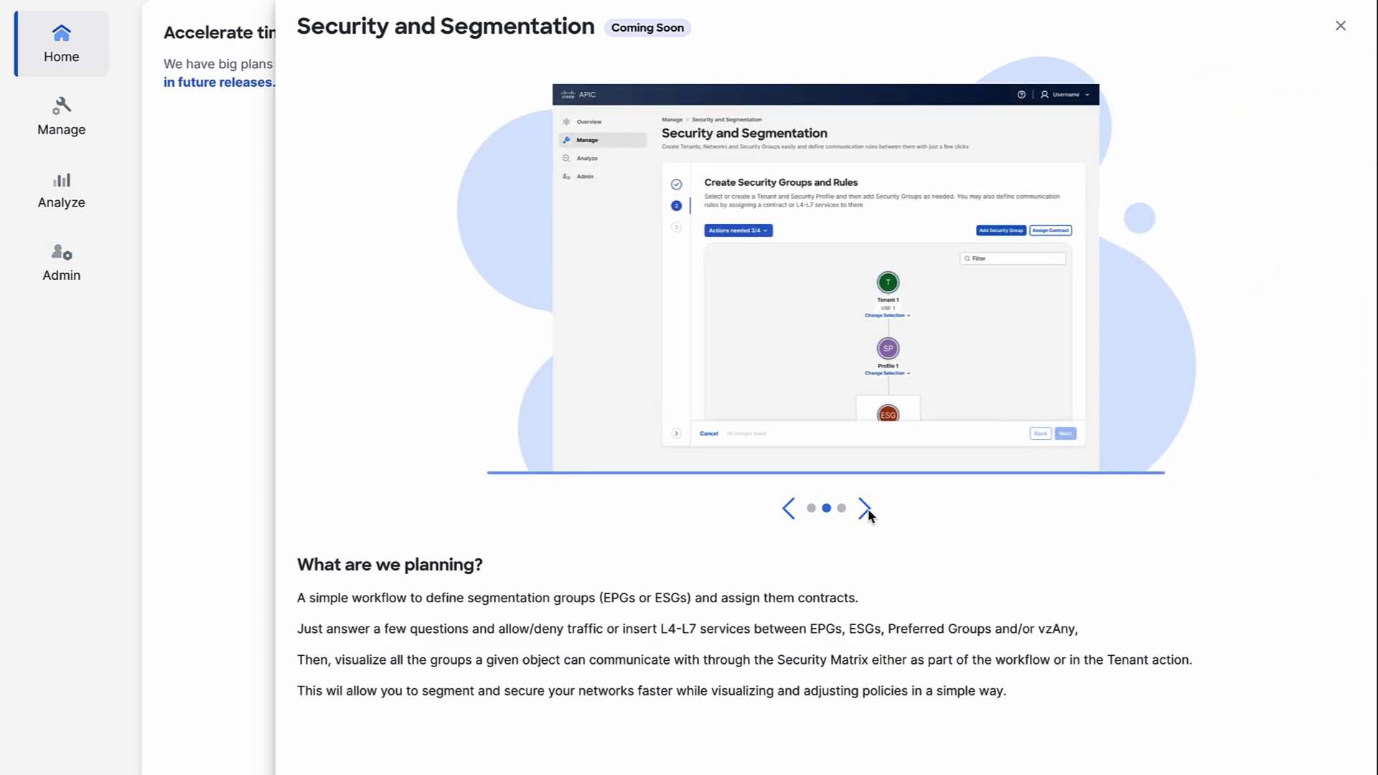
{"action": "left_click", "coordinate": [866, 510]}
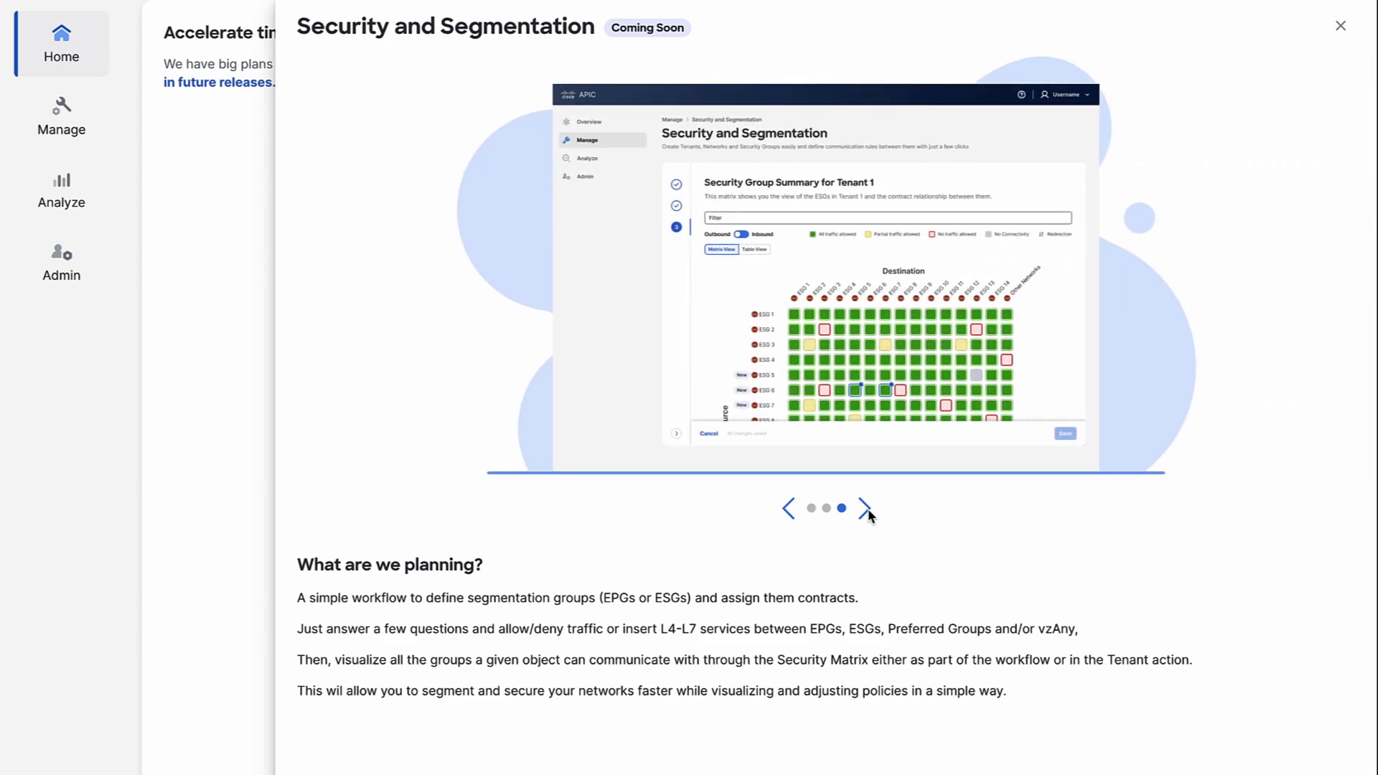
{"action": "left_click", "coordinate": [1340, 26]}
{"action": "scroll", "coordinate": [1267, 204], "scroll_direction": "up", "scroll_amount": 2}
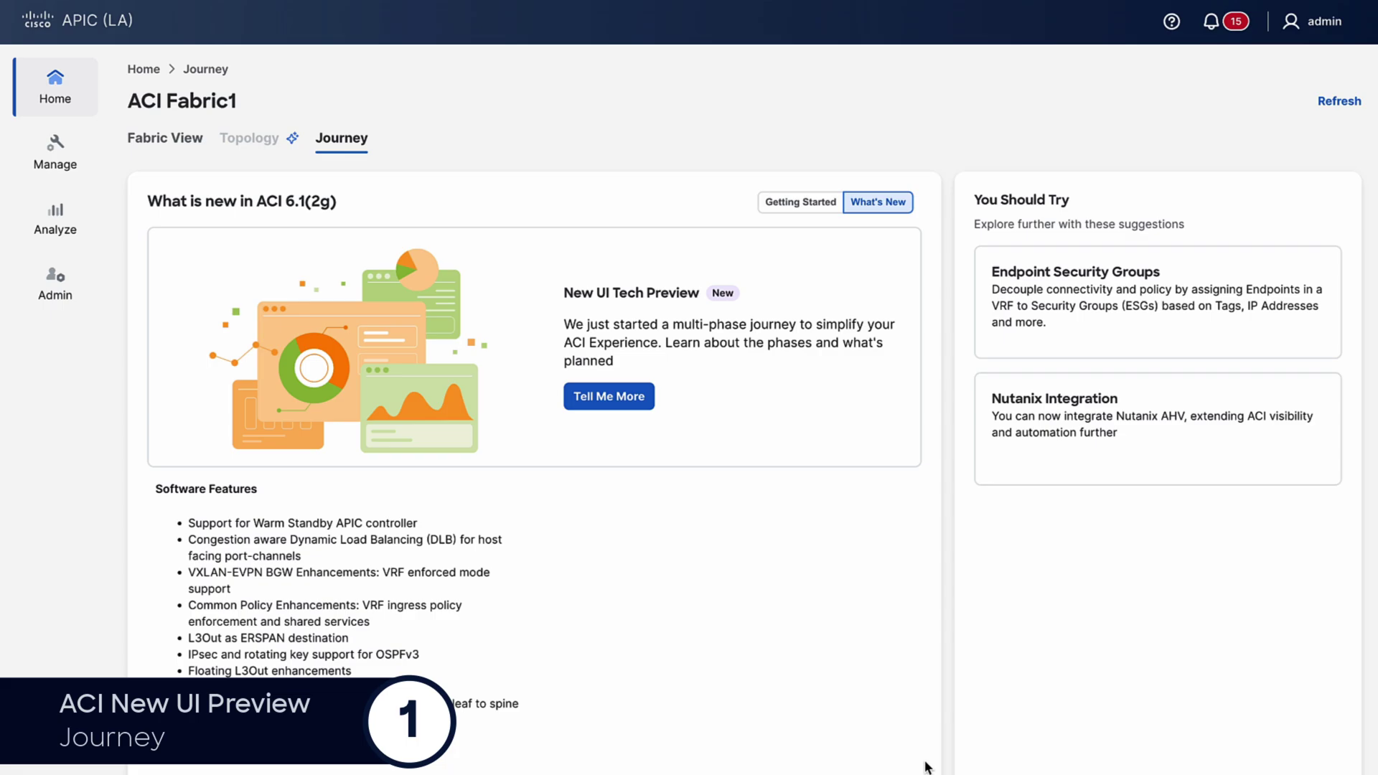
Open the Tell Me More explainer for Endpoint Security Groups under You Should Try.
{"action": "mouse_move", "coordinate": [1001, 313]}
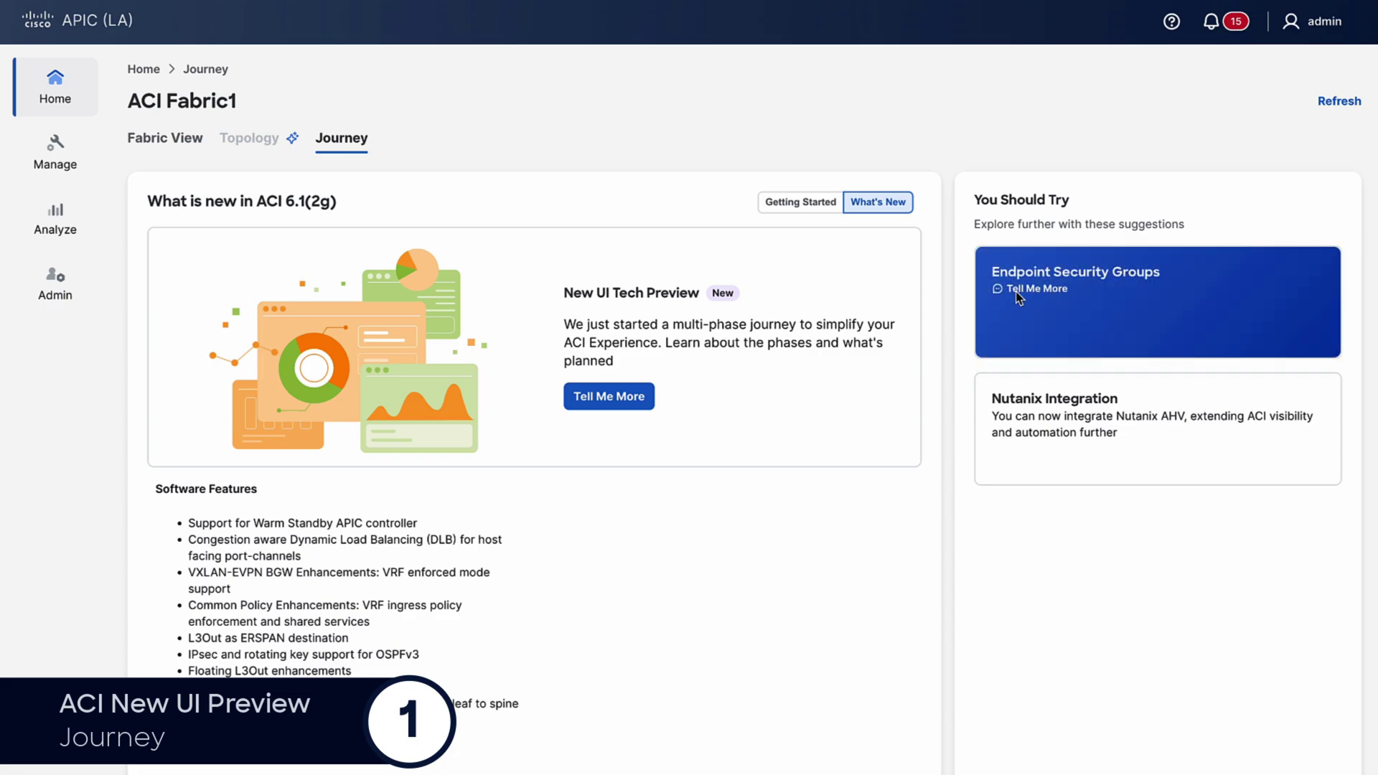
{"action": "left_click", "coordinate": [1022, 290]}
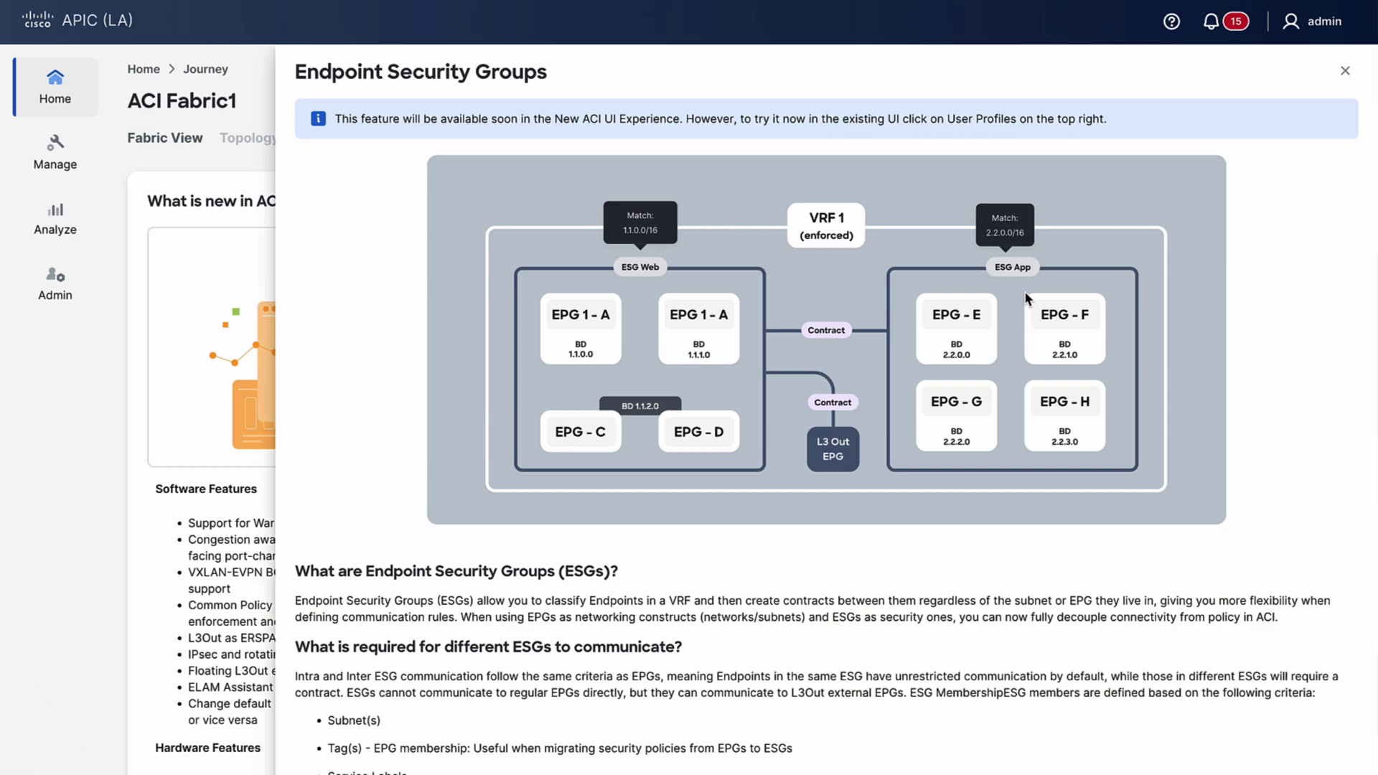
In Fabric View, review the faults behind the fabric health level.
{"action": "left_click", "coordinate": [1345, 71]}
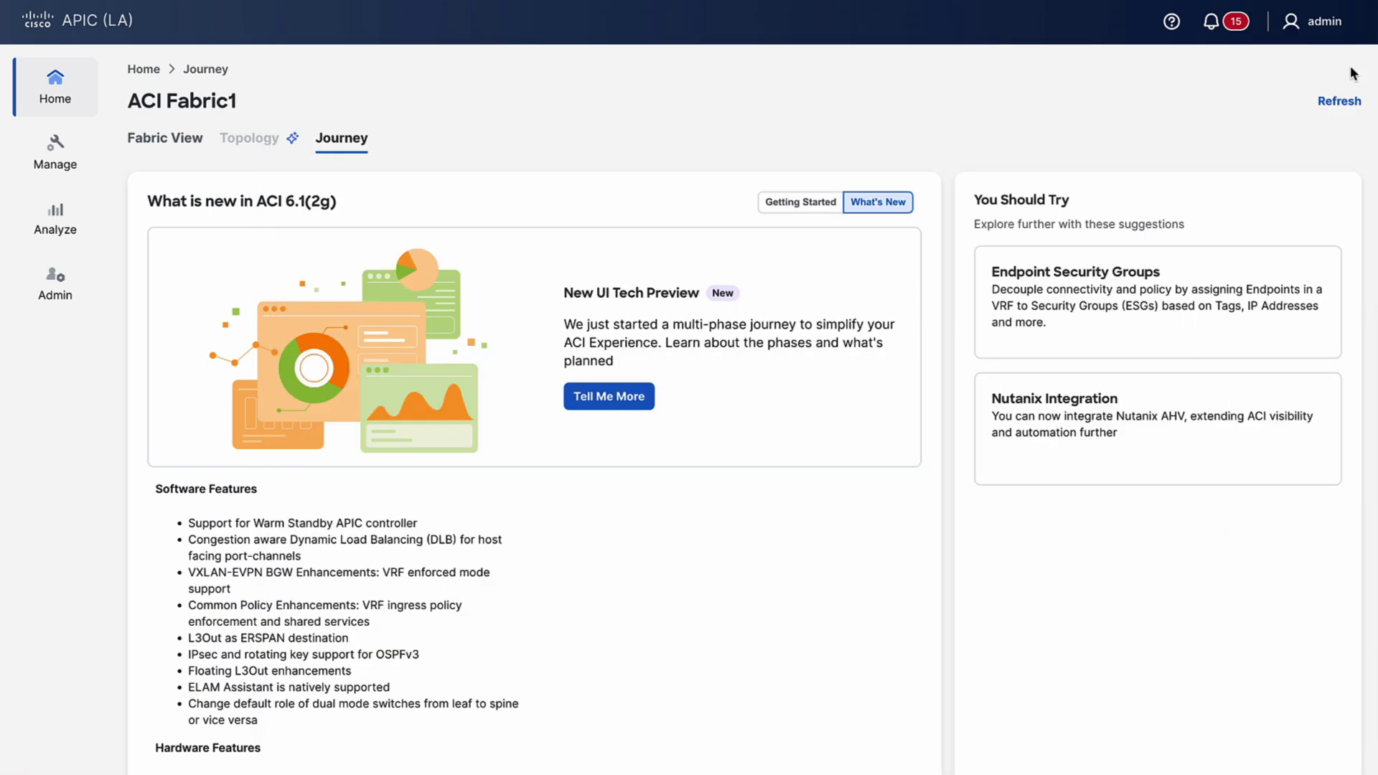
{"action": "left_click", "coordinate": [162, 144]}
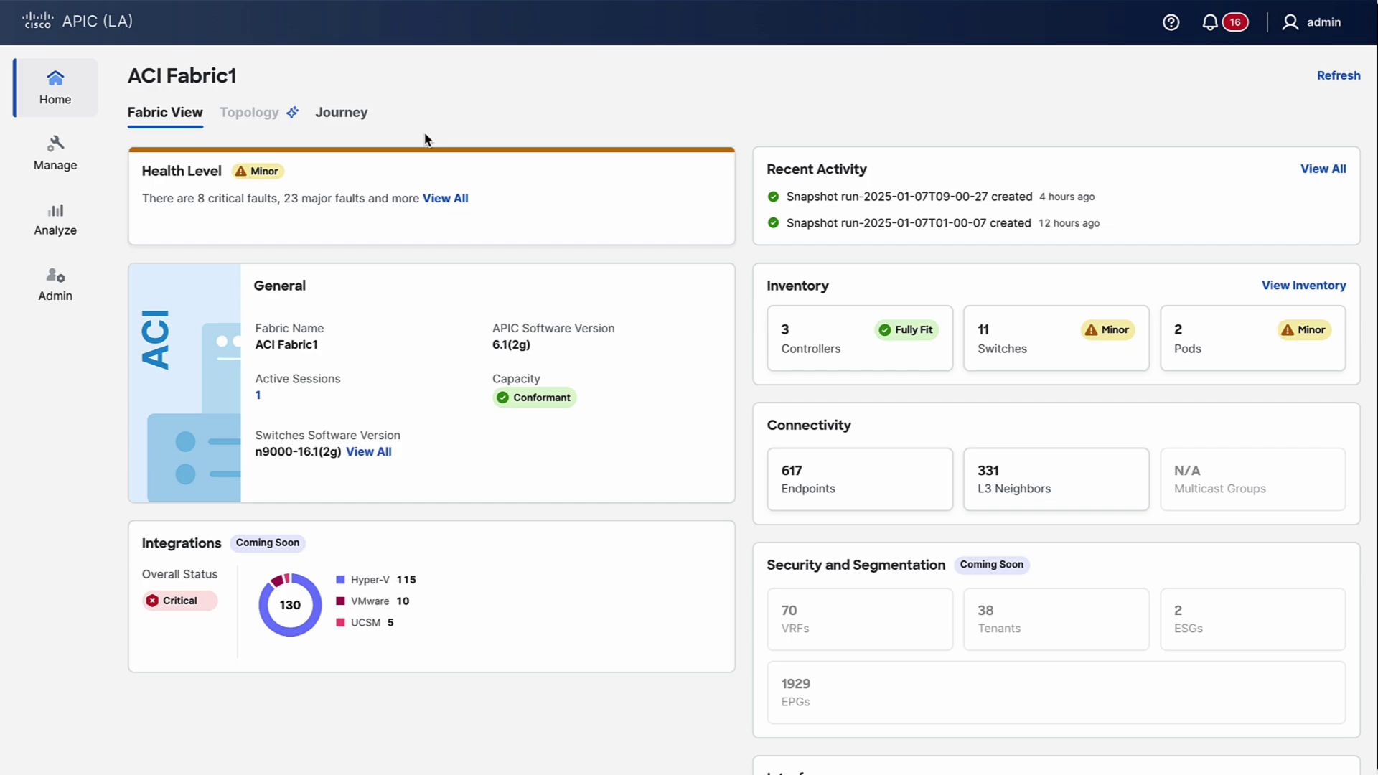
{"action": "left_click", "coordinate": [355, 175]}
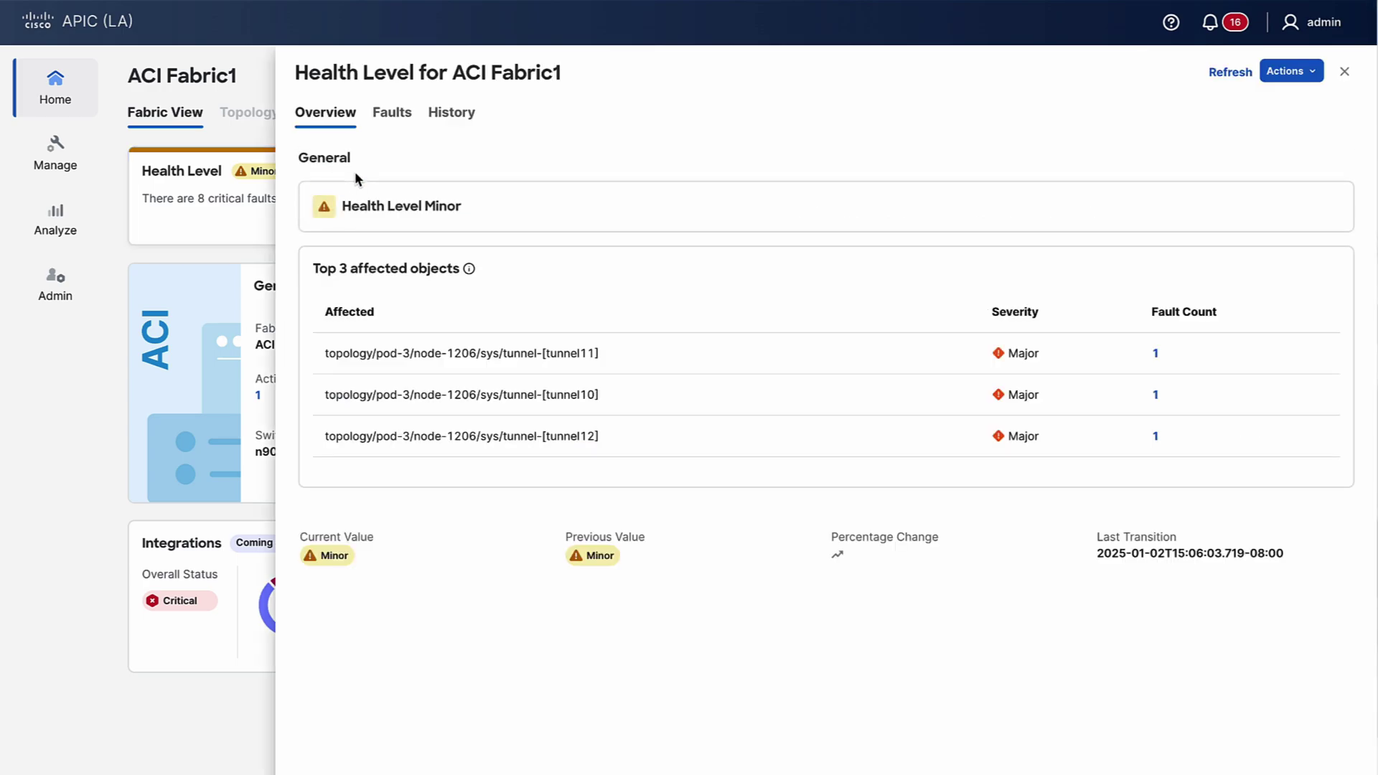
{"action": "left_click", "coordinate": [393, 115]}
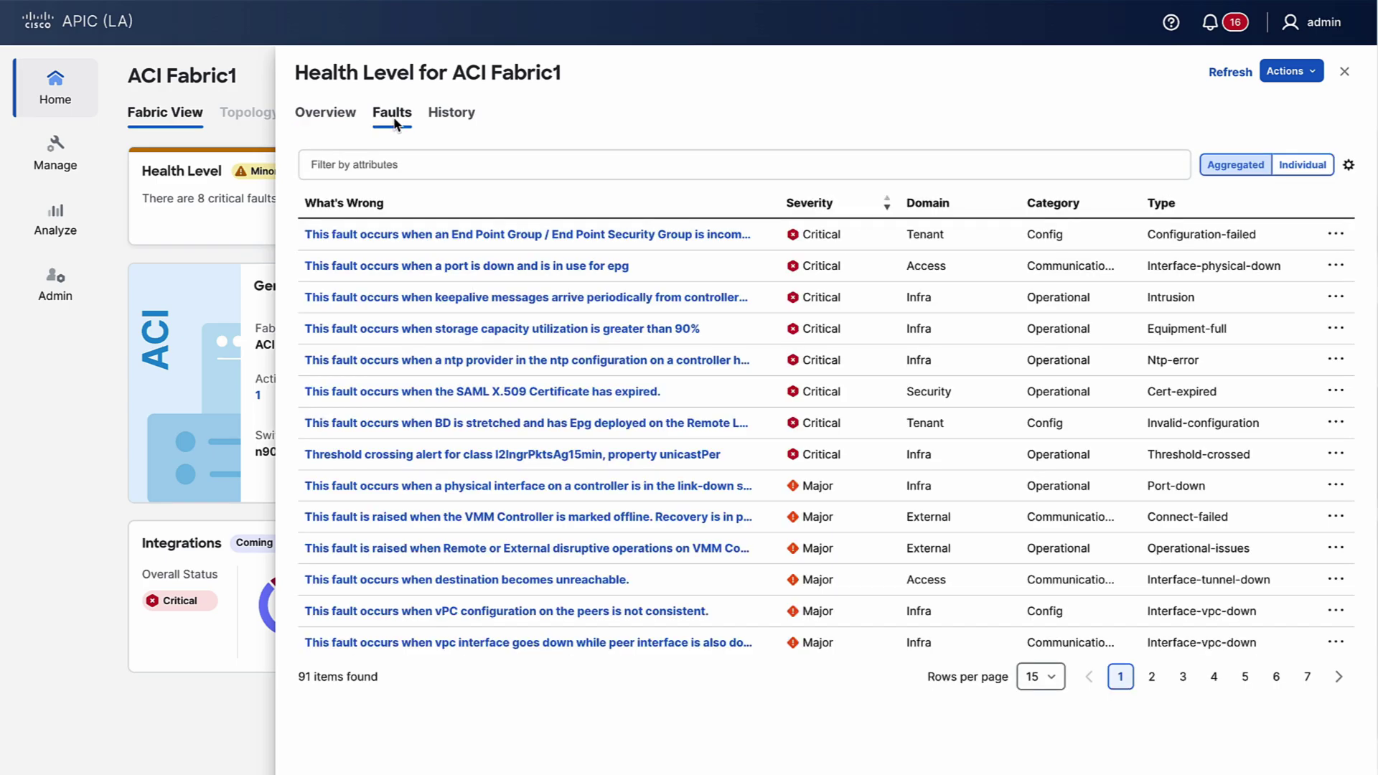
{"action": "left_click", "coordinate": [1344, 71]}
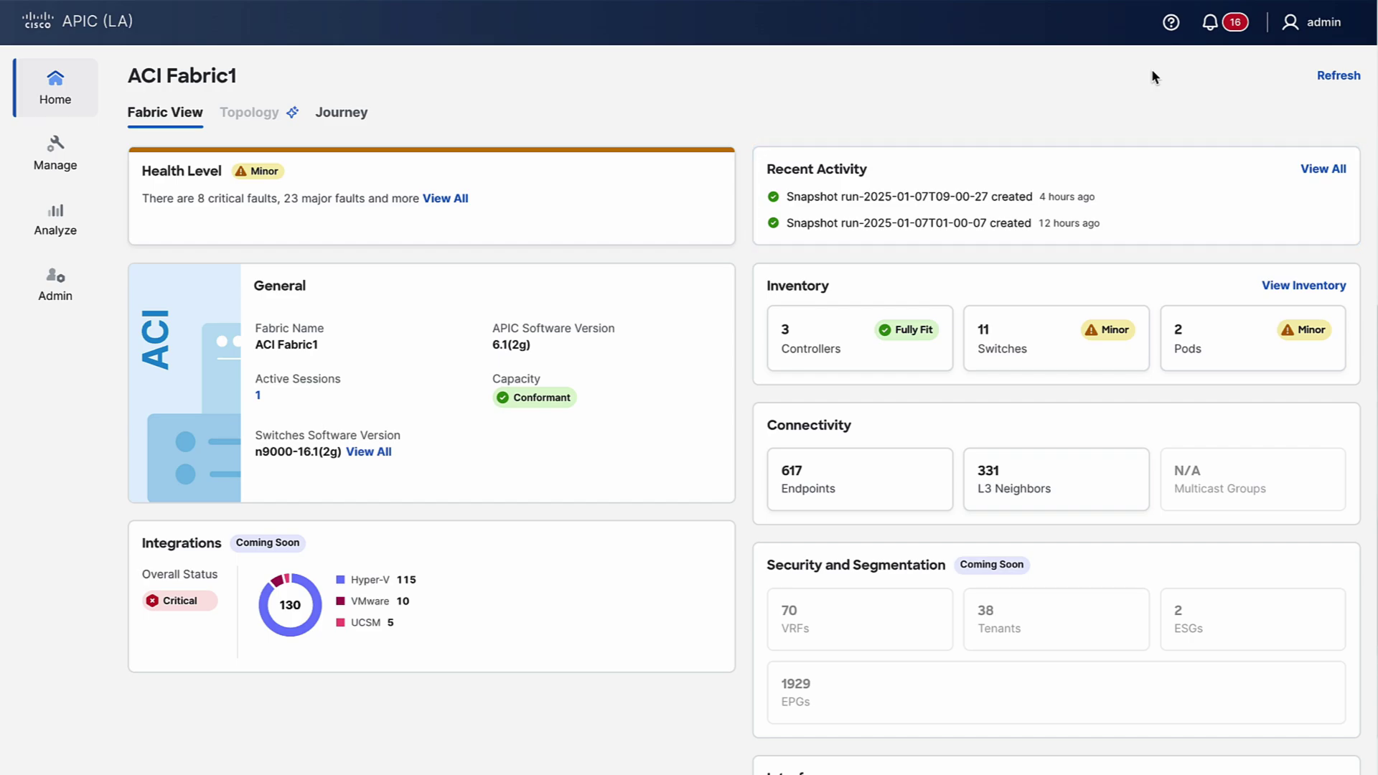
Inspect switch orion11-pod1-leaf3 from the list of 11 fabric switches.
{"action": "left_click", "coordinate": [1063, 333]}
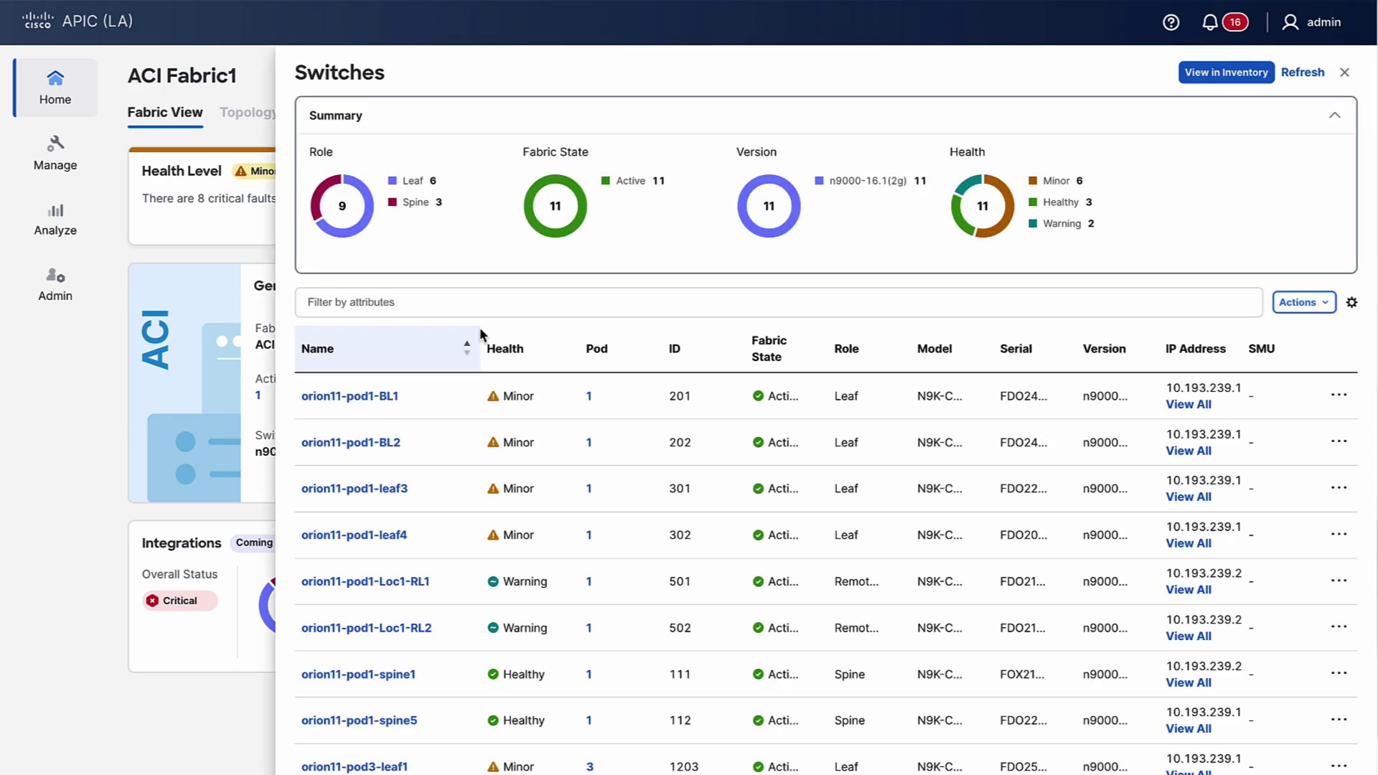
{"action": "left_click", "coordinate": [389, 491]}
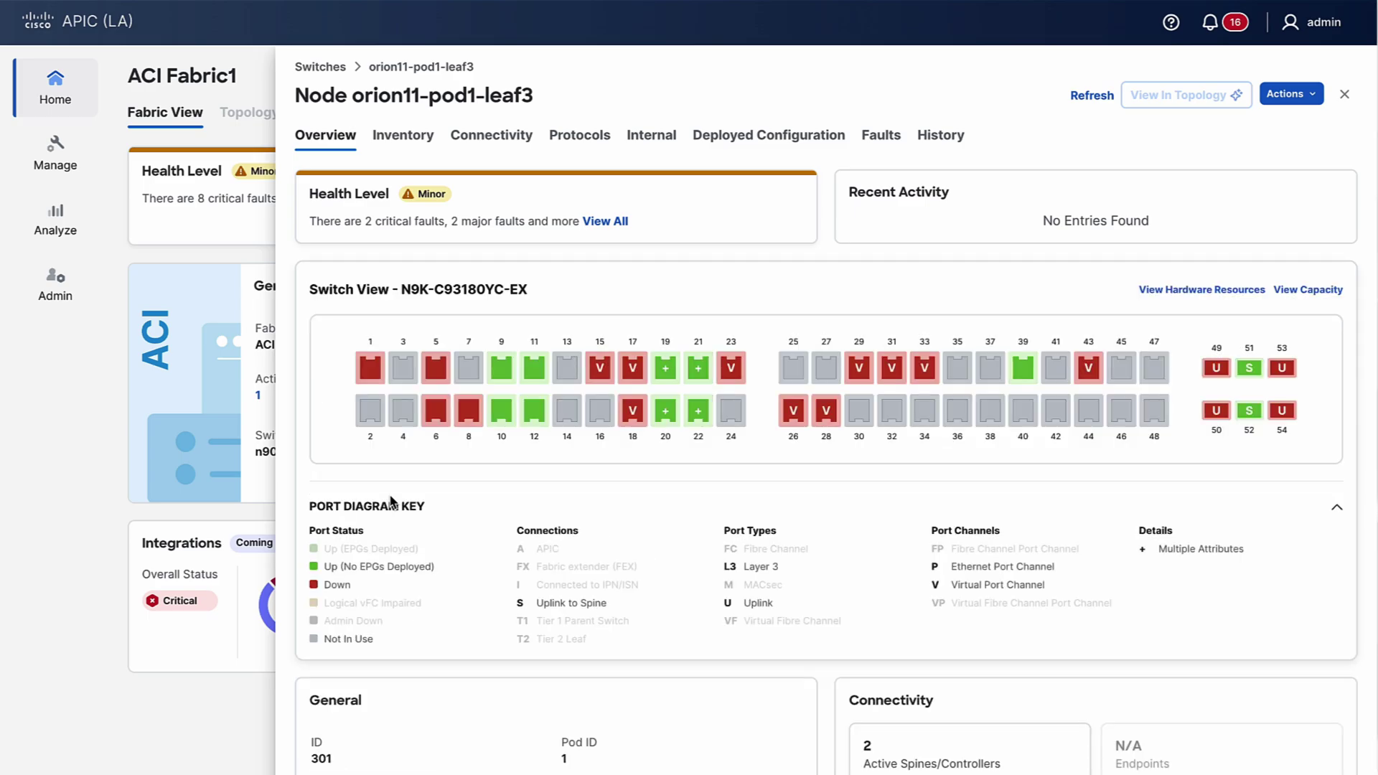
{"action": "left_click", "coordinate": [1344, 94]}
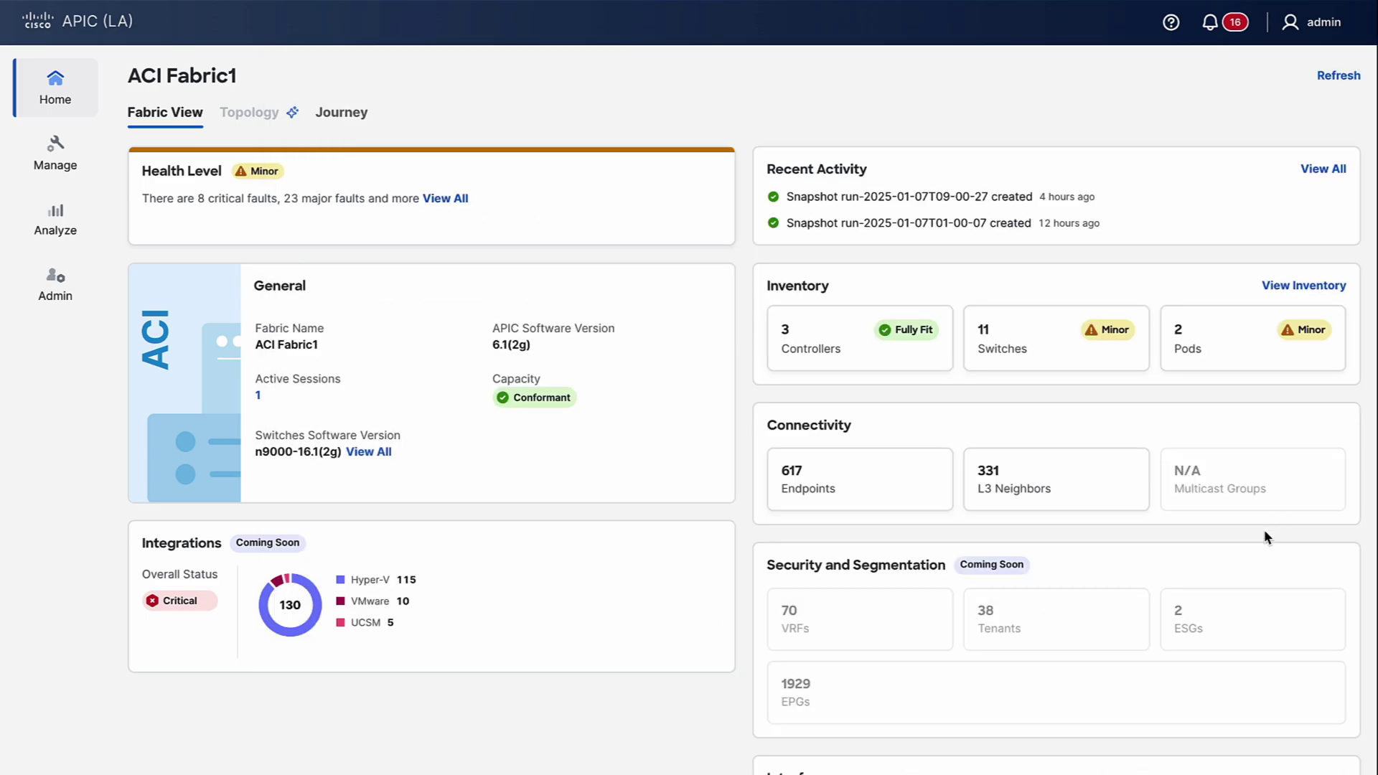
{"action": "scroll", "coordinate": [1264, 532], "scroll_direction": "down", "scroll_amount": 3}
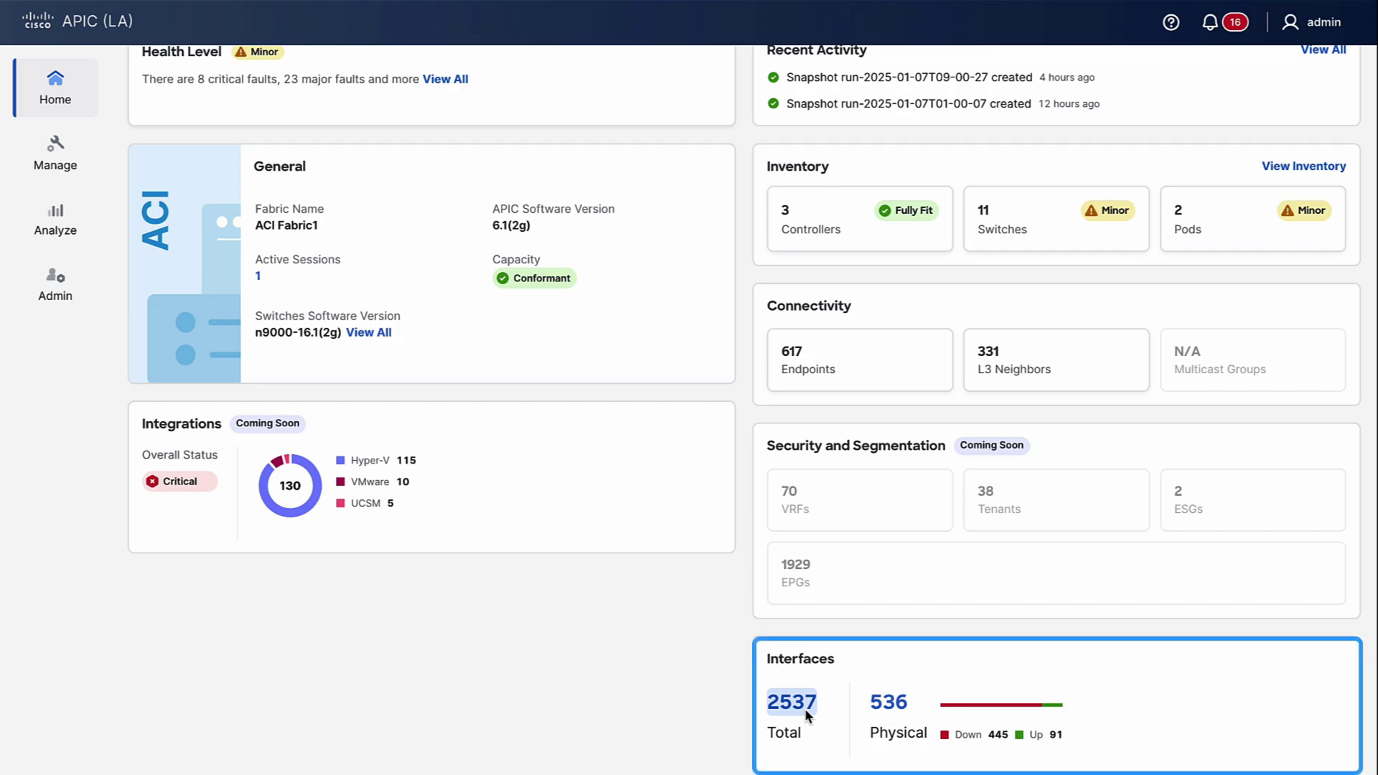
{"action": "left_click", "coordinate": [792, 702]}
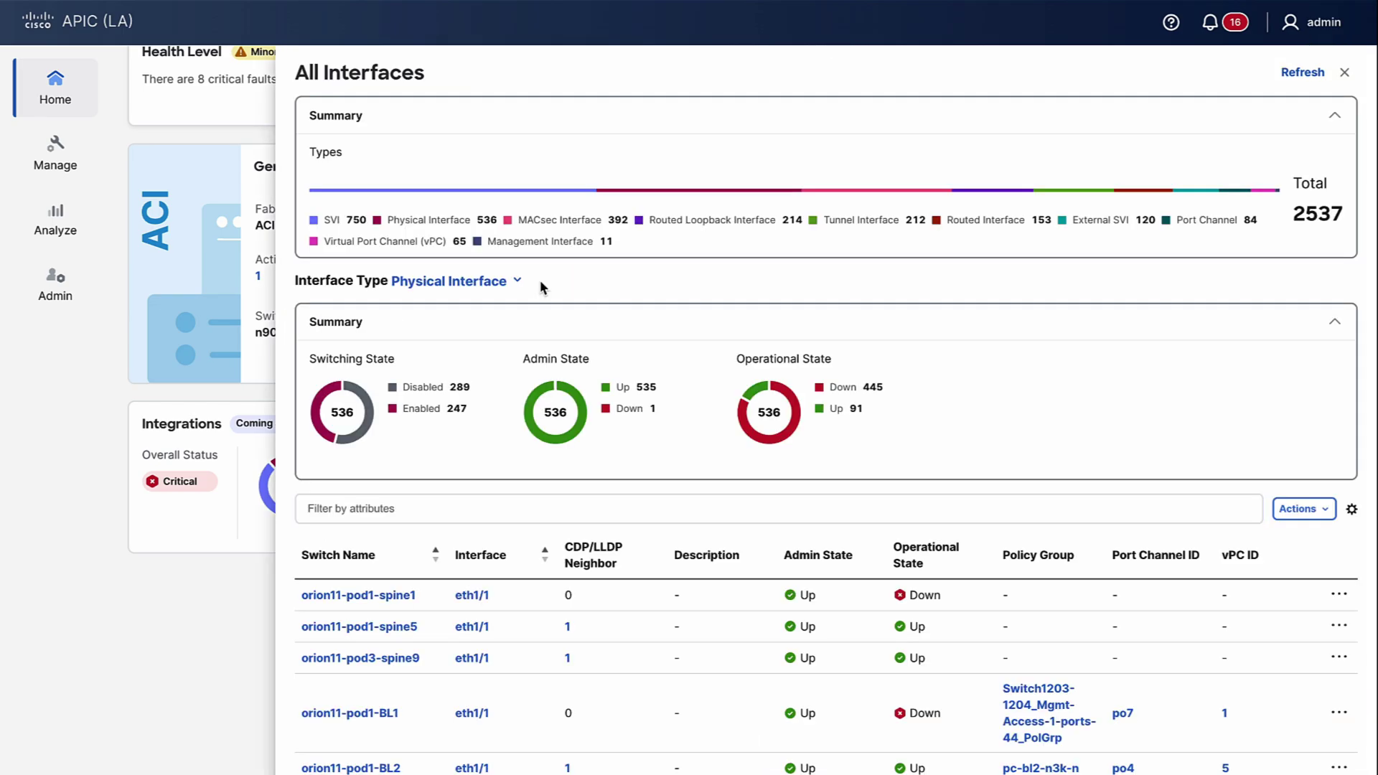
{"action": "left_click", "coordinate": [520, 280]}
{"action": "left_click", "coordinate": [520, 359]}
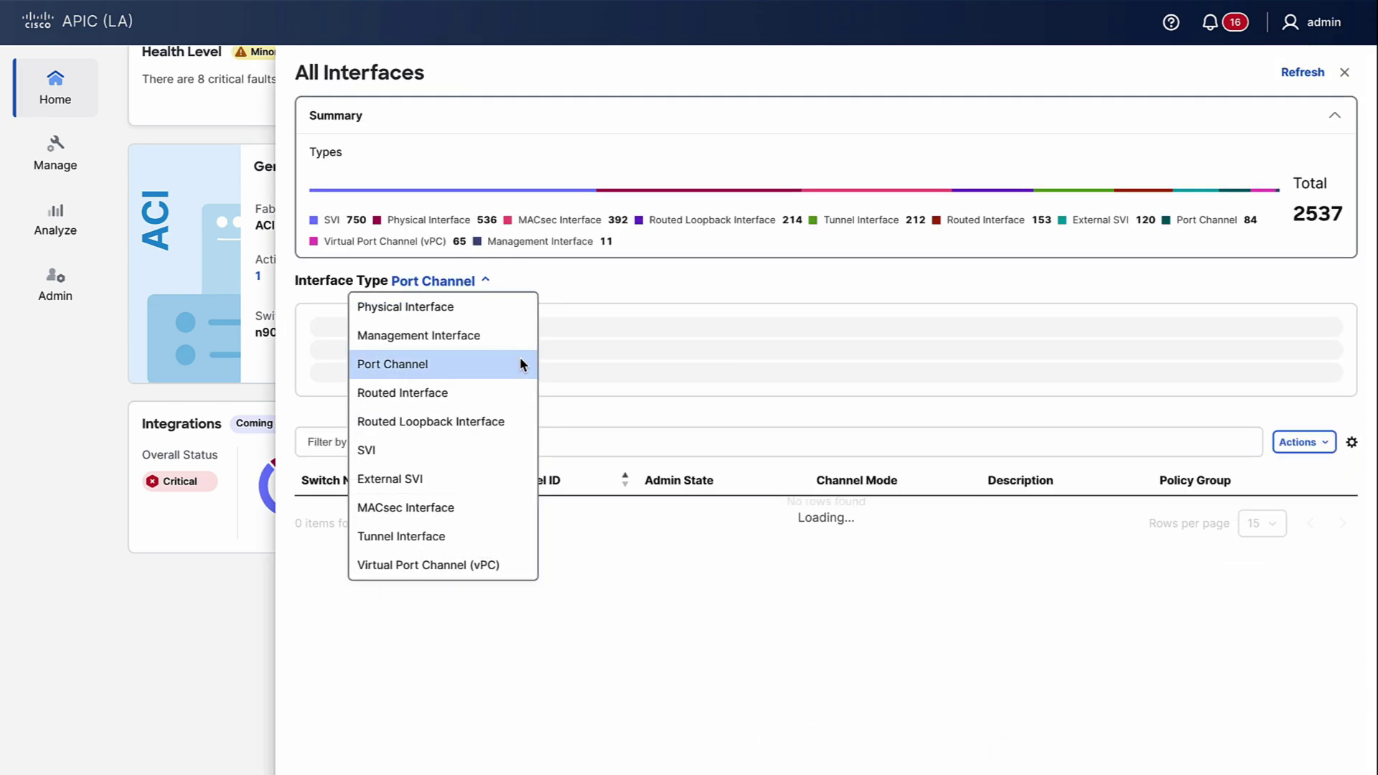
{"action": "left_click", "coordinate": [1345, 72]}
{"action": "scroll", "coordinate": [747, 529], "scroll_direction": "up", "scroll_amount": 2}
{"action": "left_click", "coordinate": [825, 498]}
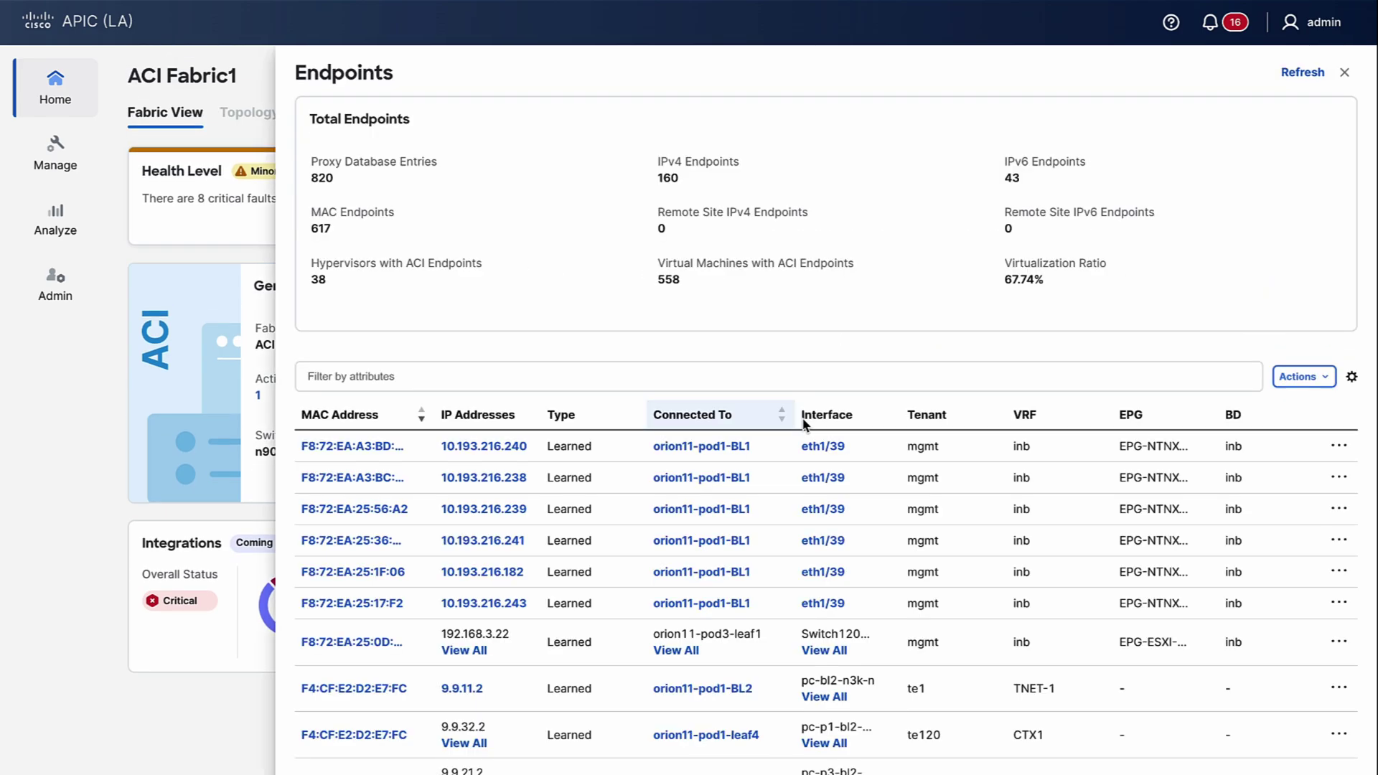
{"action": "left_click", "coordinate": [467, 375]}
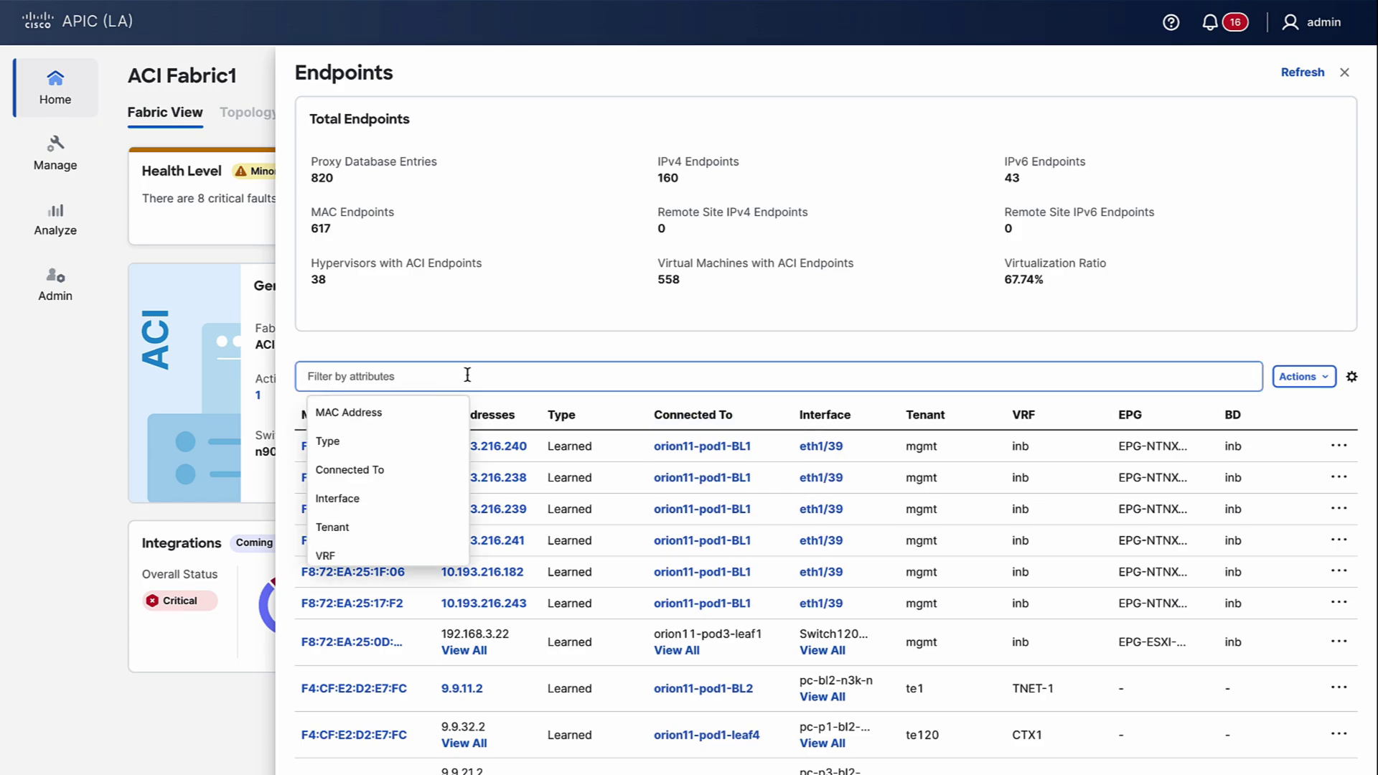
{"action": "left_click", "coordinate": [422, 471]}
{"action": "type", "text": "orion11-pod1-leaf4"}
{"action": "key", "text": "Return"}
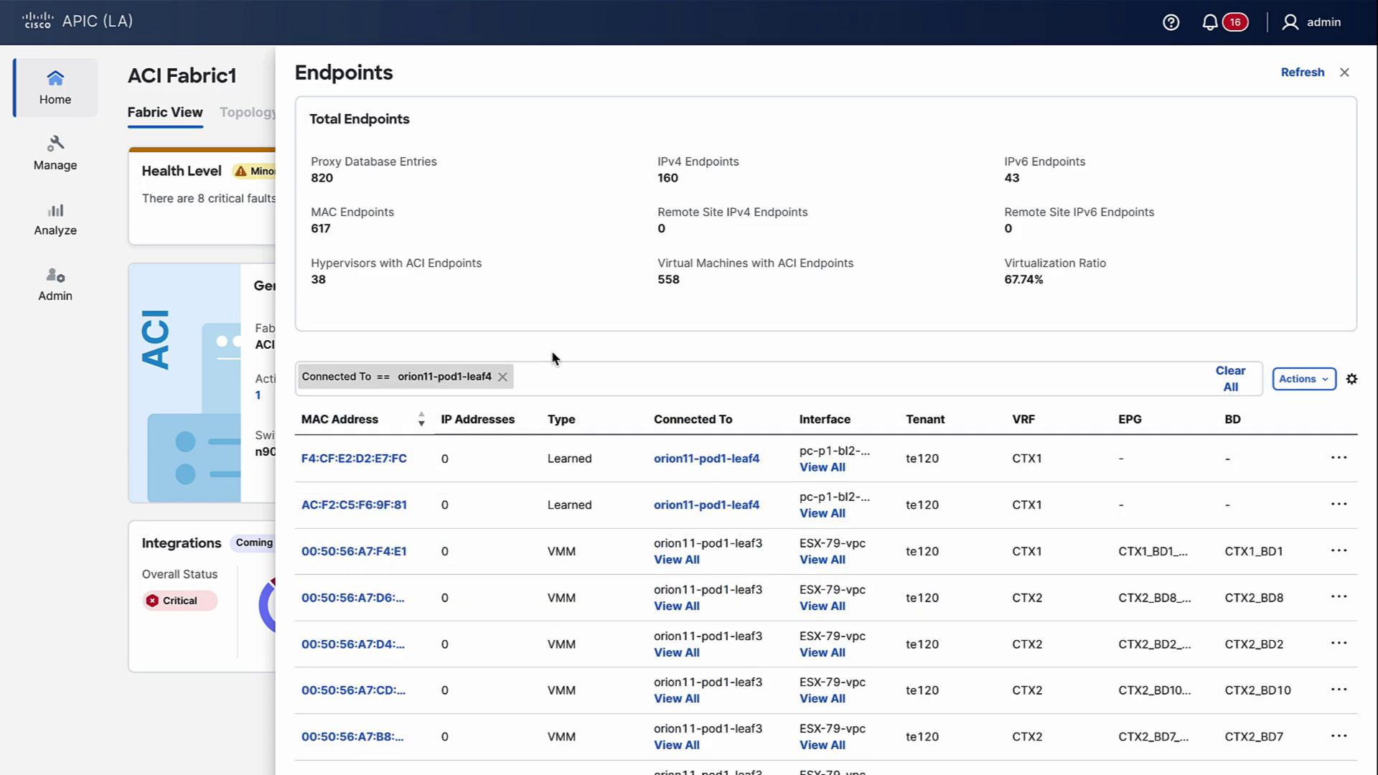
{"action": "left_click", "coordinate": [1344, 73]}
{"action": "left_click", "coordinate": [1340, 76]}
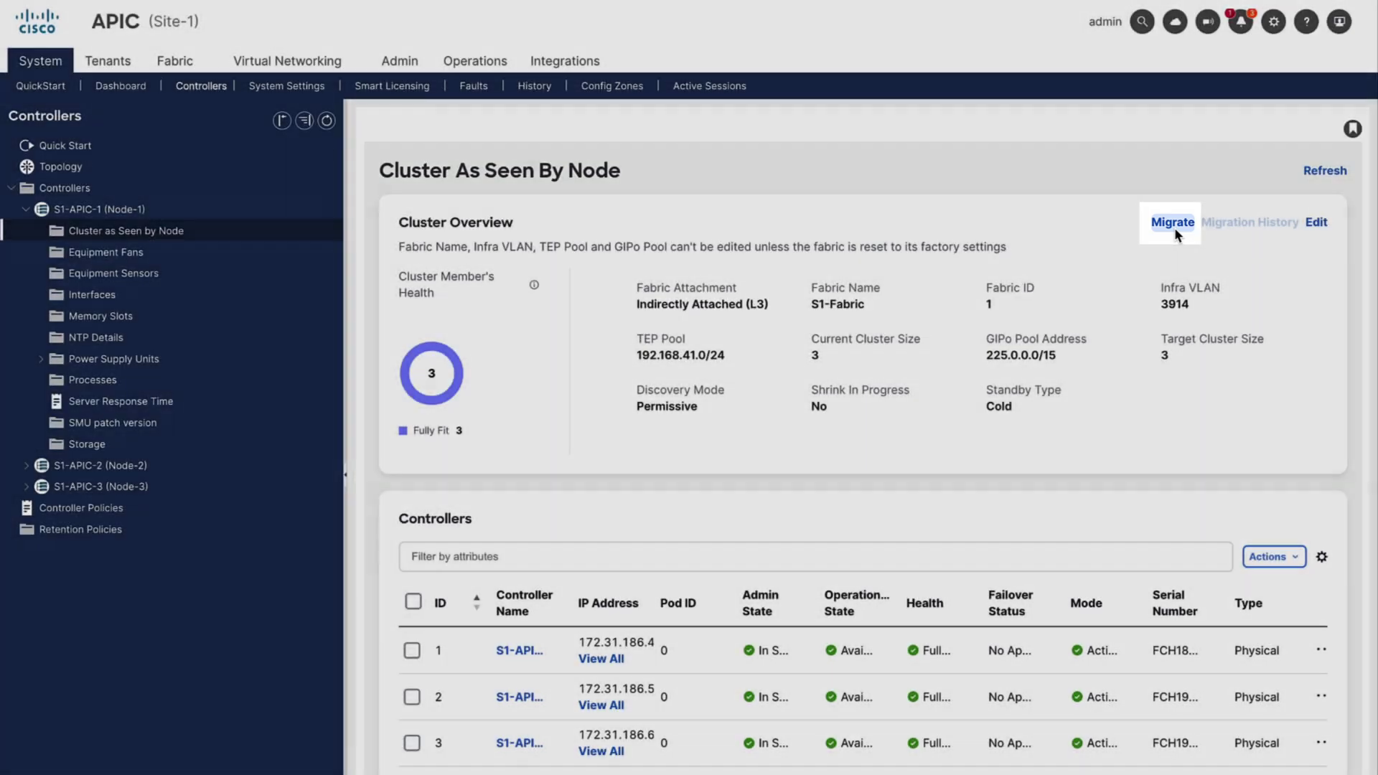
Open the Migrate panel from the Cluster Overview section.
{"action": "left_click", "coordinate": [1173, 223]}
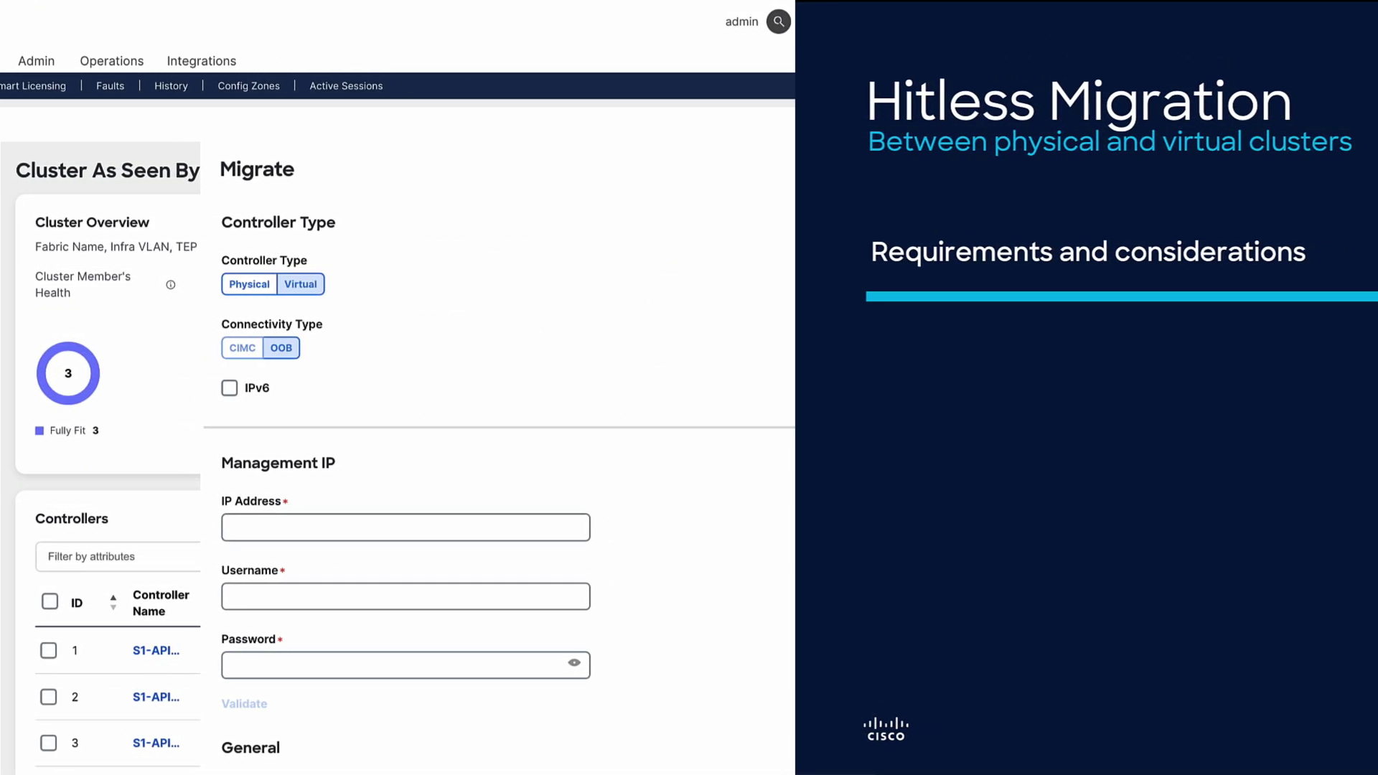